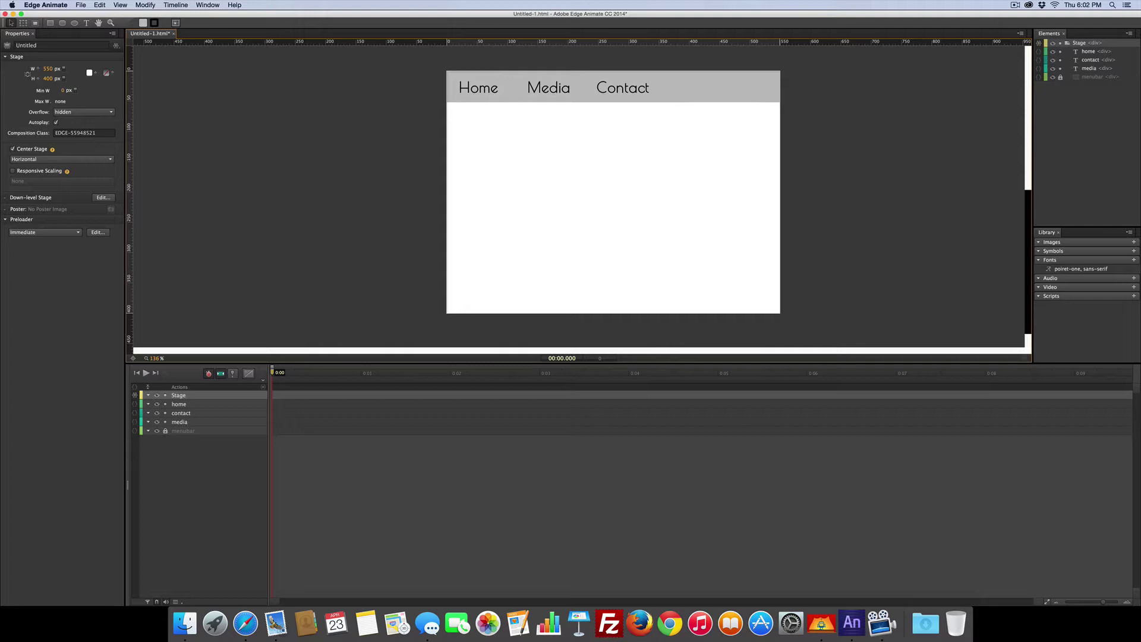
- Draw a gray rectangle under the Media link and name it 'dropdown', fixing the 'deopdown' typo
{"action": "left_click", "coordinate": [50, 22]}
{"action": "mouse_move", "coordinate": [527, 102]}
{"action": "left_mouse_down"}
{"action": "mouse_move", "coordinate": [585, 116]}
{"action": "mouse_move", "coordinate": [591, 204]}
{"action": "mouse_move", "coordinate": [597, 185]}
{"action": "left_mouse_up"}
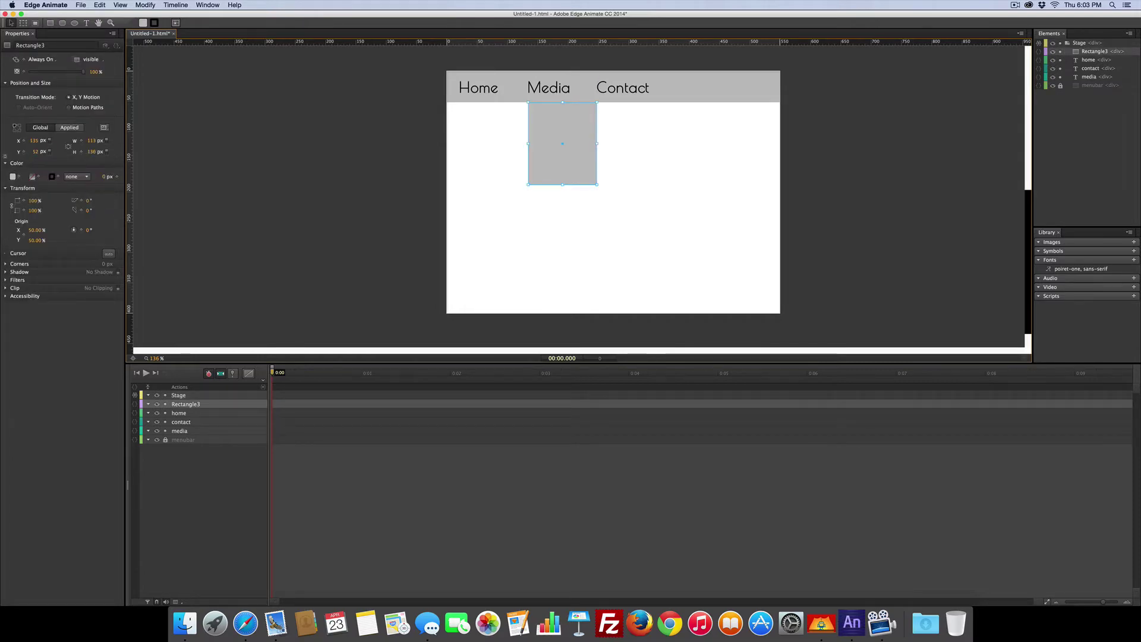
{"action": "left_click", "coordinate": [33, 46]}
{"action": "type", "text": "de"}
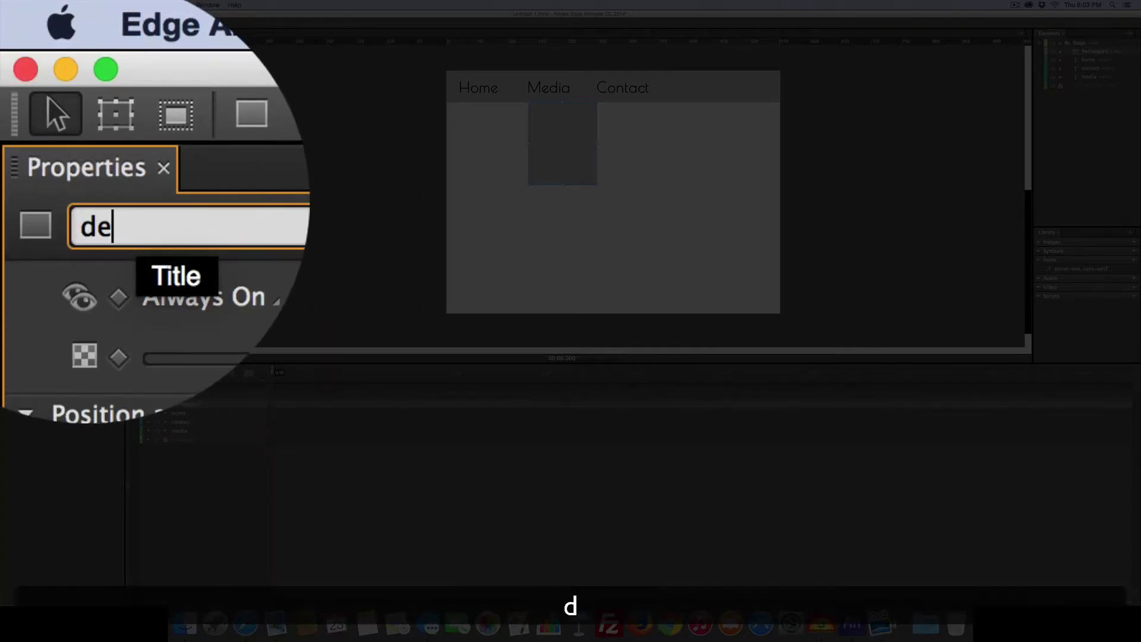
{"action": "type", "text": "opdown"}
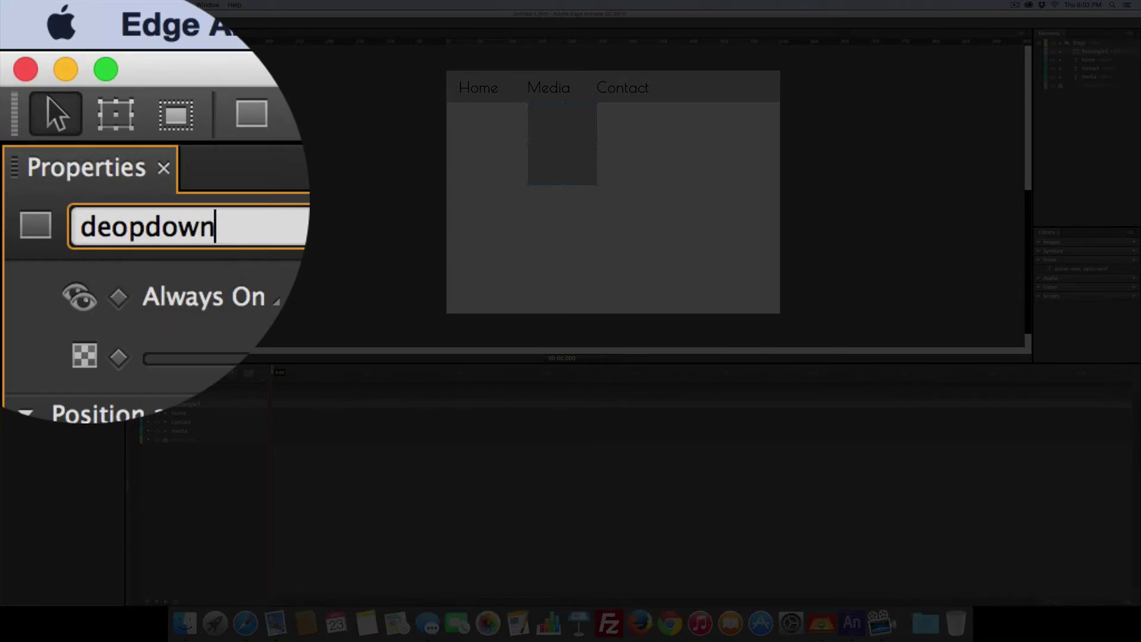
{"action": "left_click", "coordinate": [111, 211]}
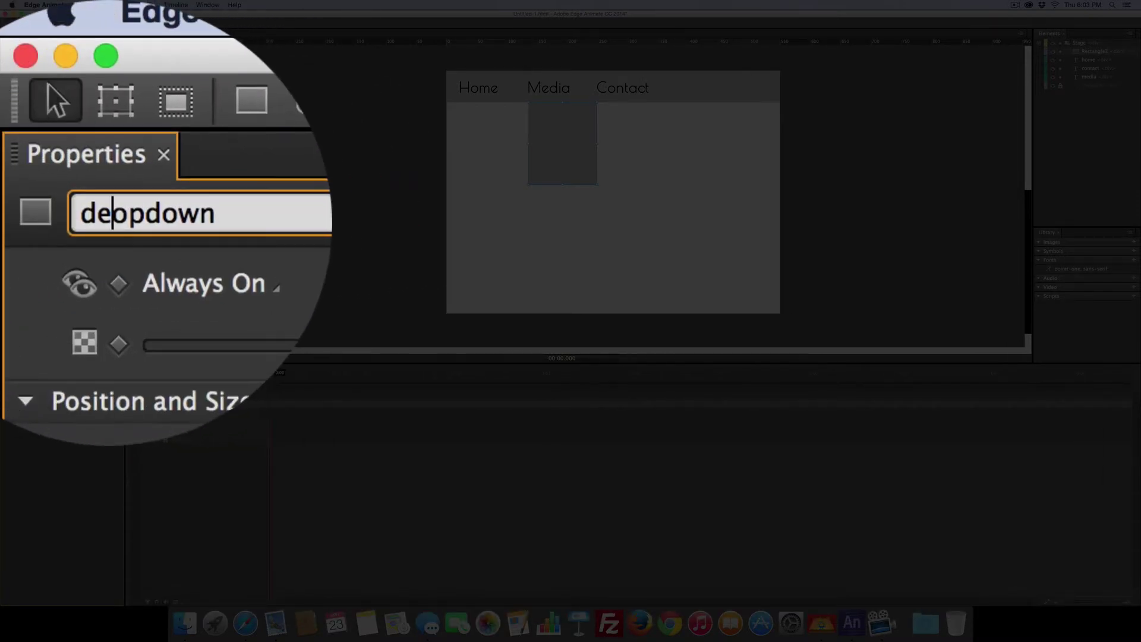
{"action": "key", "text": "BackSpace"}
{"action": "type", "text": "r"}
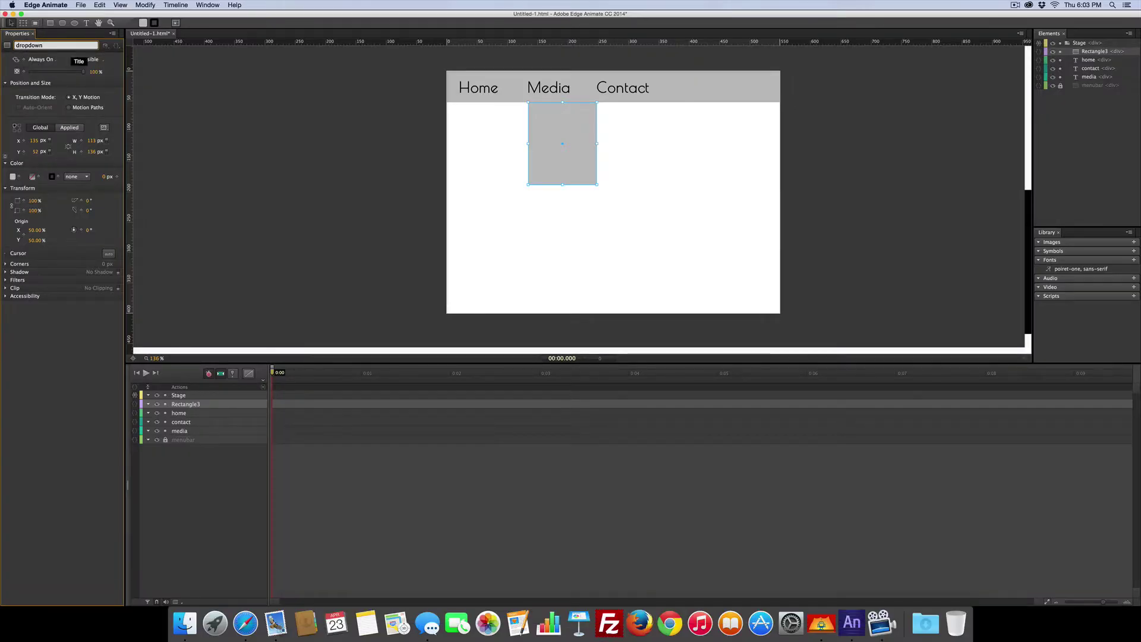
- Add a 'Photos' text item inside the dropdown box and Option-drag copies of it below
{"action": "key", "text": "Return"}
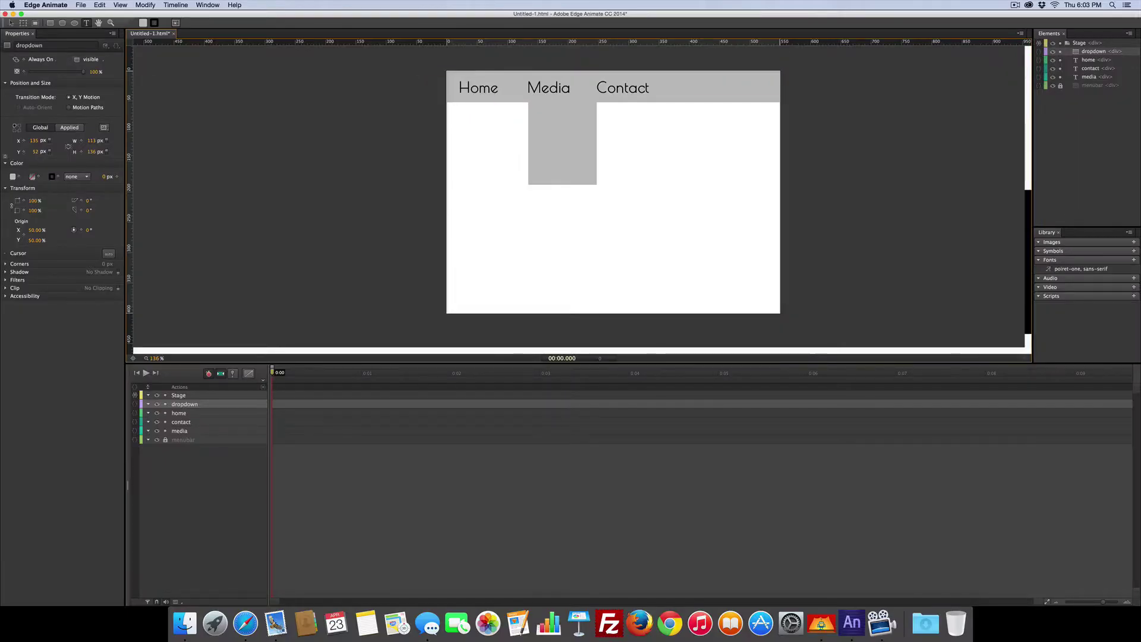
{"action": "left_click", "coordinate": [539, 114]}
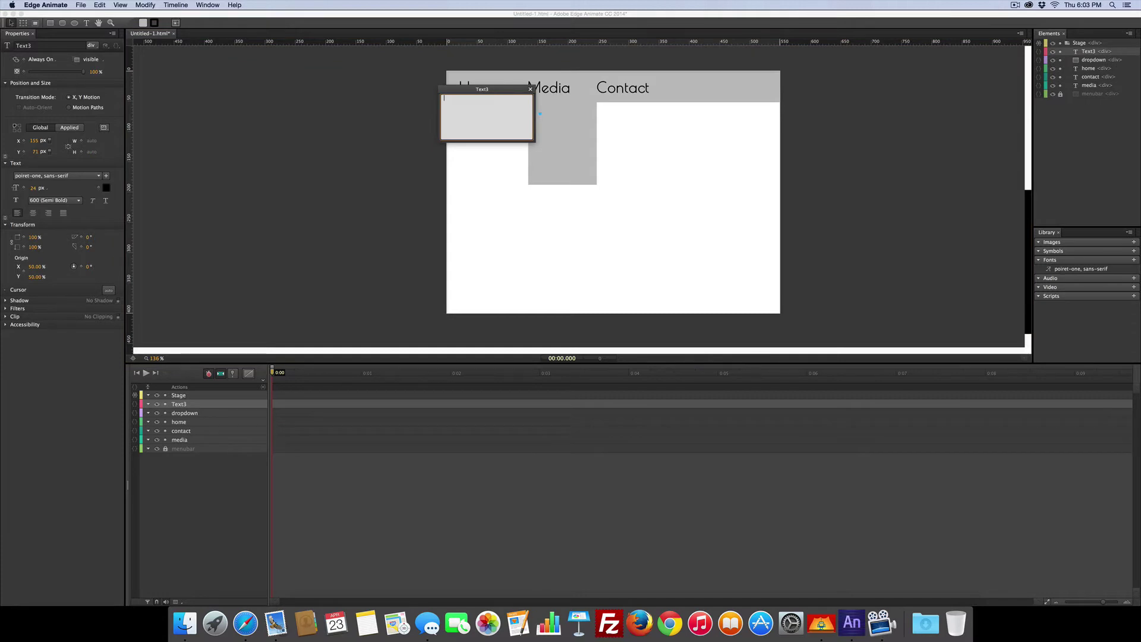
{"action": "key", "text": "shift"}
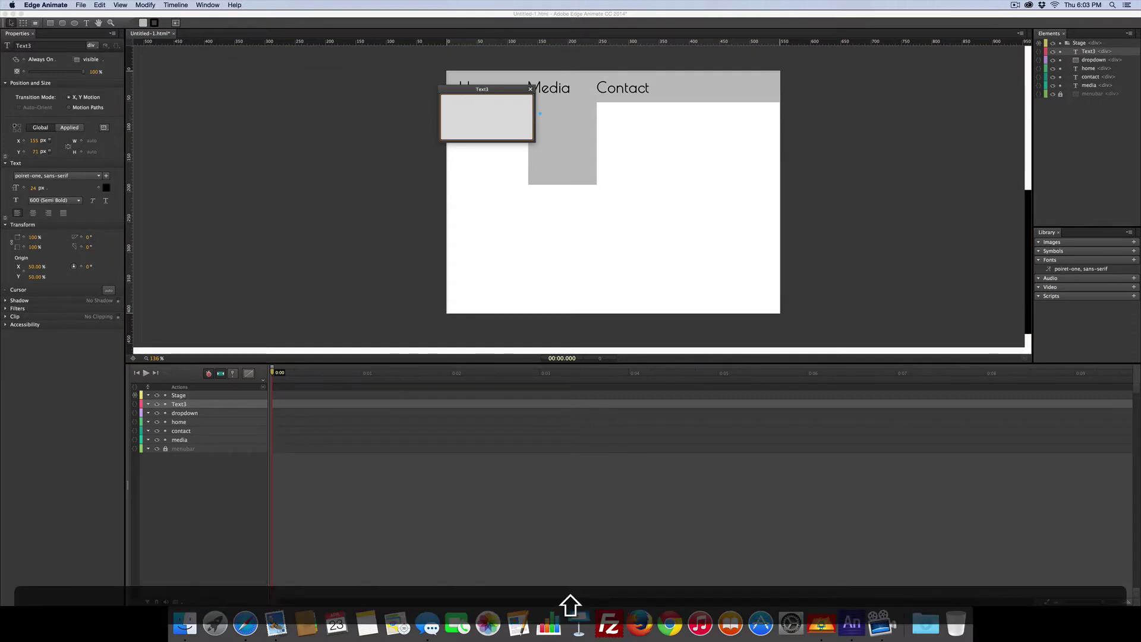
{"action": "type", "text": "Photos"}
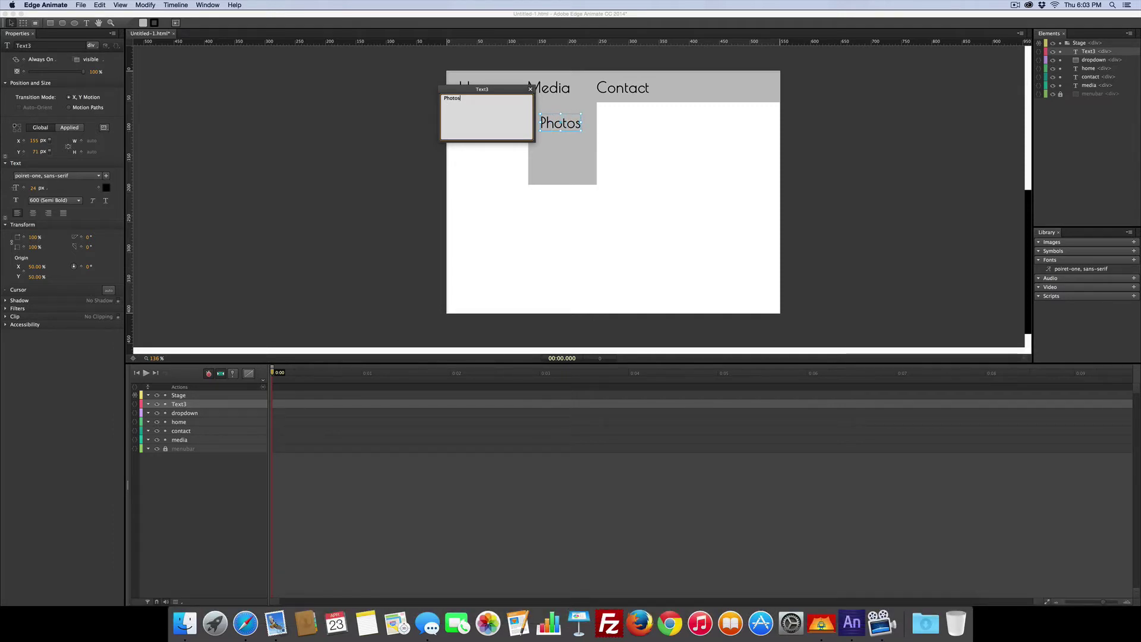
{"action": "left_click", "coordinate": [531, 89]}
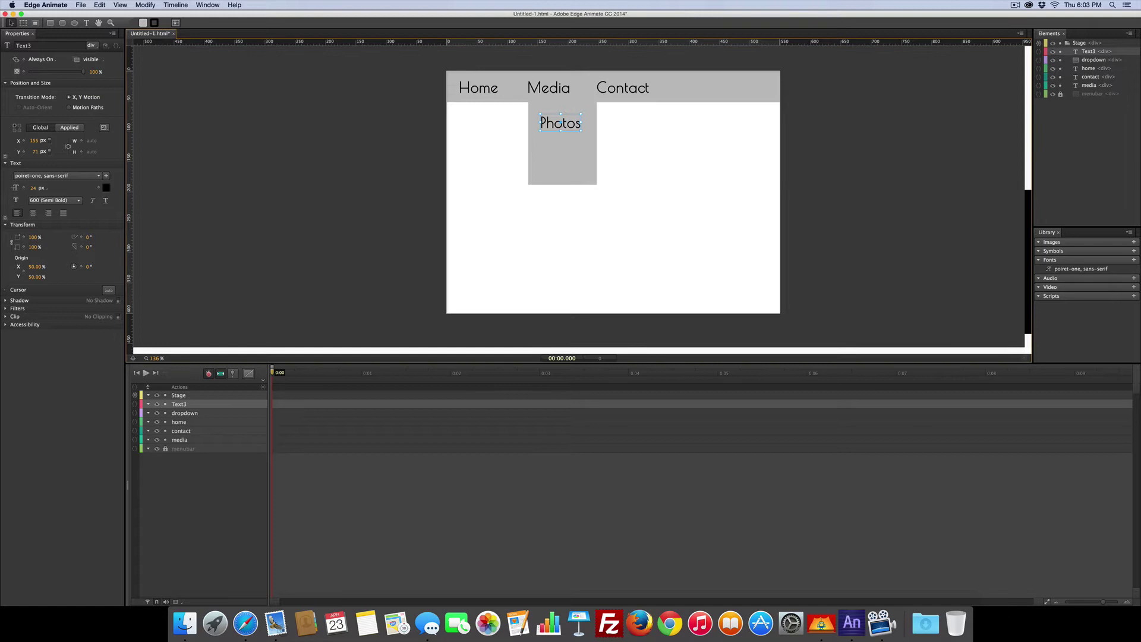
{"action": "key", "text": "alt"}
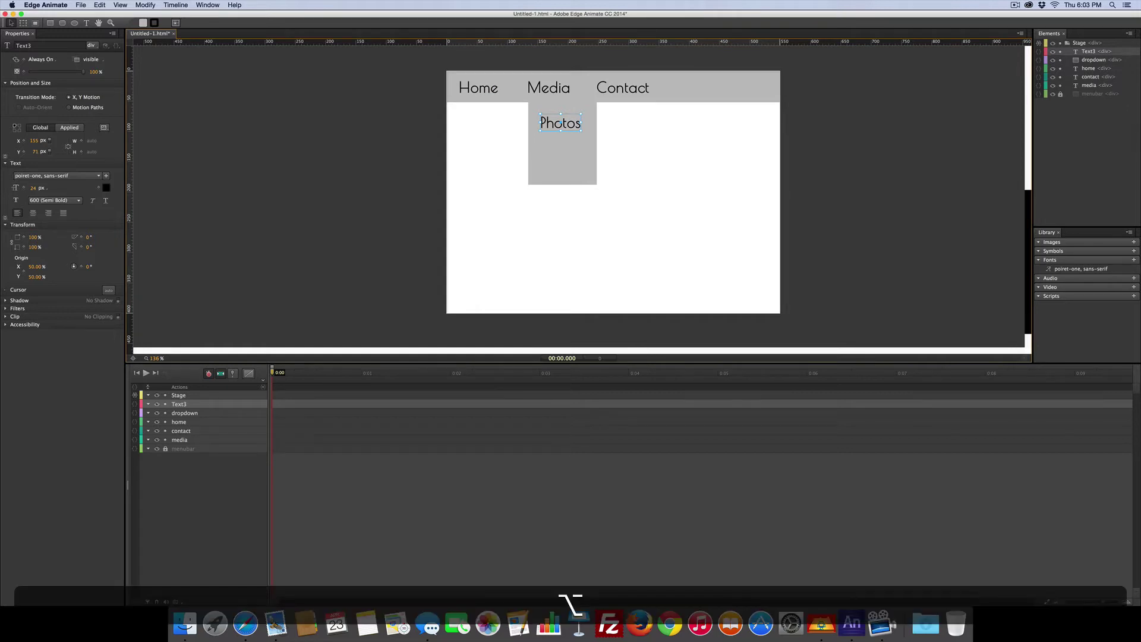
{"action": "left_click_drag", "start_coordinate": [560, 123], "coordinate": [563, 161]}
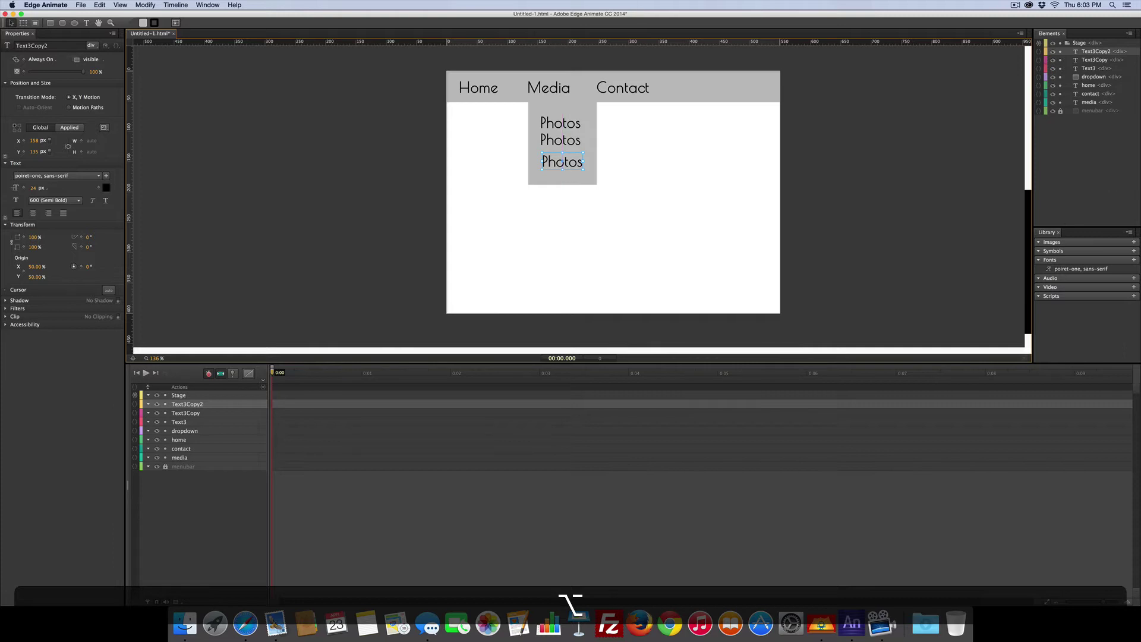
- Nudge the second Photos item down slightly to line it up
{"action": "left_click", "coordinate": [619, 143]}
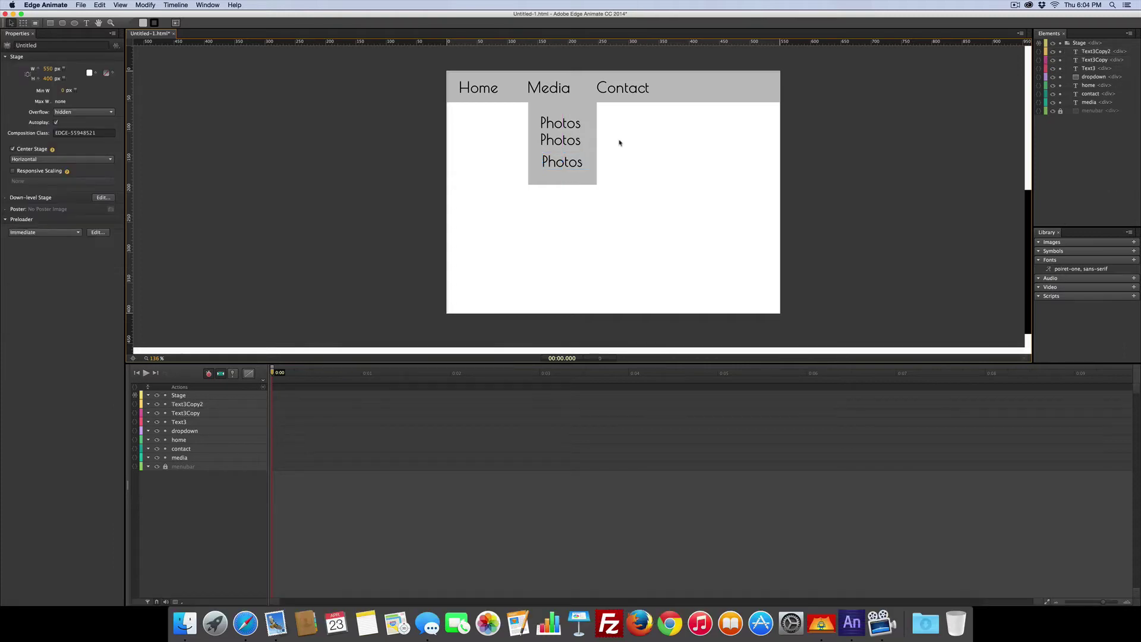
{"action": "left_click", "coordinate": [570, 140]}
{"action": "left_click_drag", "start_coordinate": [570, 141], "coordinate": [571, 143]}
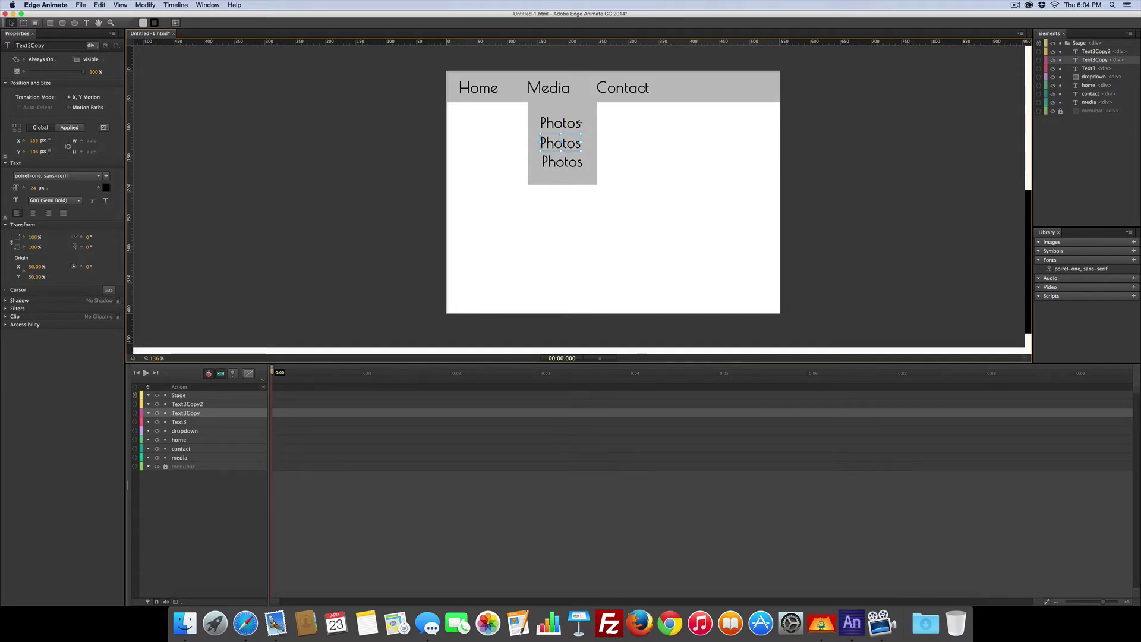
- Name the top Photos item's element 'photos'
{"action": "left_click", "coordinate": [572, 127]}
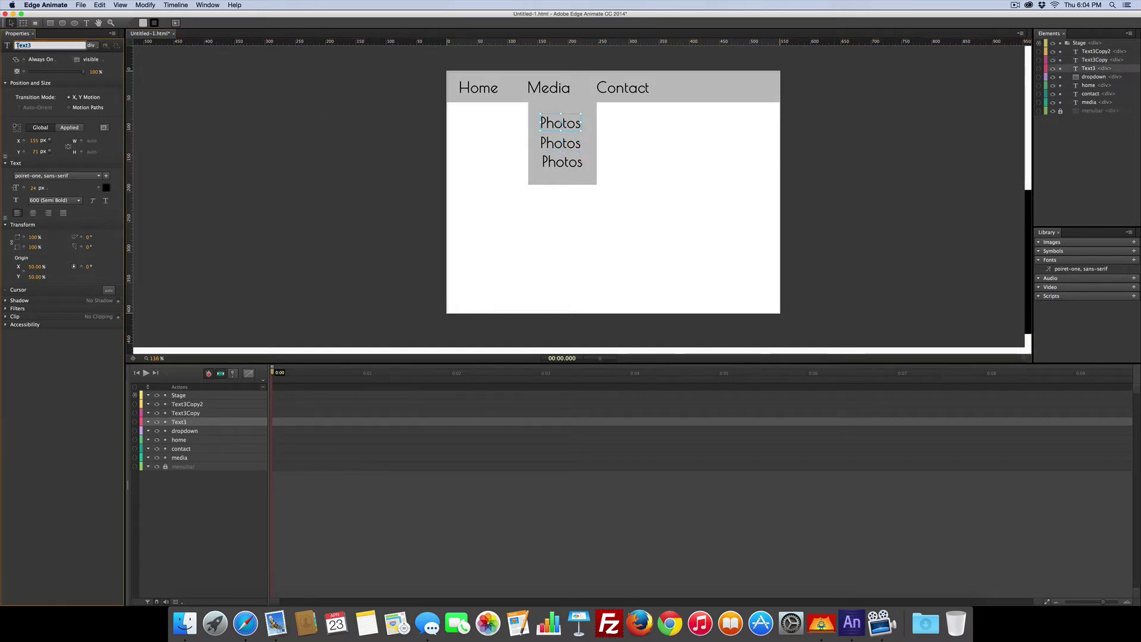
{"action": "left_click", "coordinate": [34, 45]}
{"action": "type", "text": "photos"}
{"action": "key", "text": "Return"}
- Enter 'videos' as the second Photos item's element name
{"action": "left_click", "coordinate": [551, 141]}
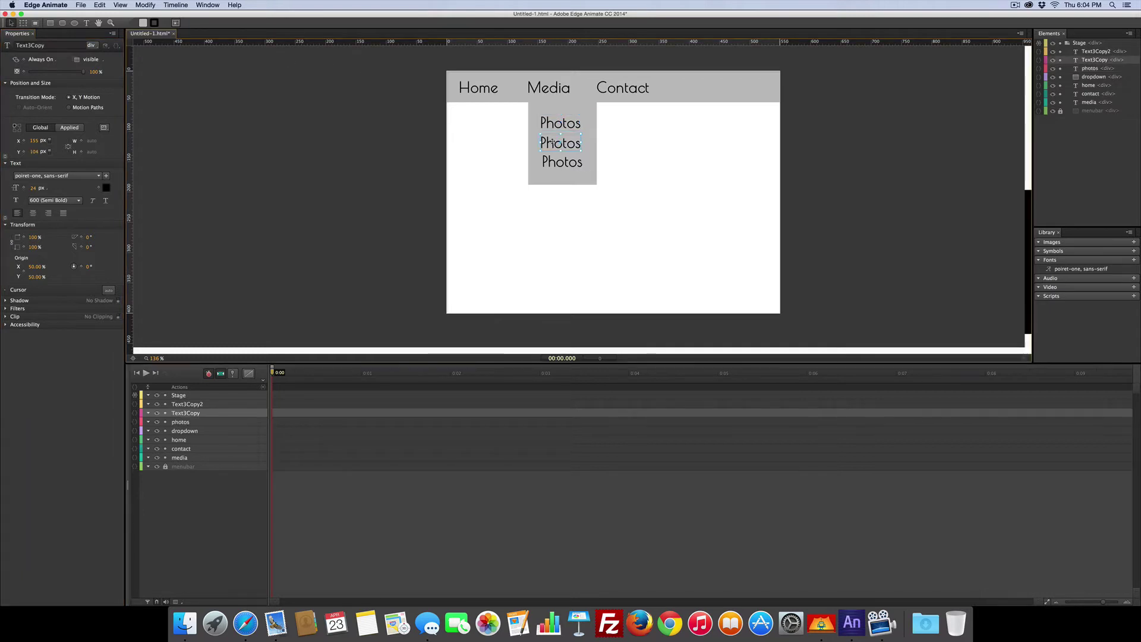
{"action": "left_click", "coordinate": [48, 45]}
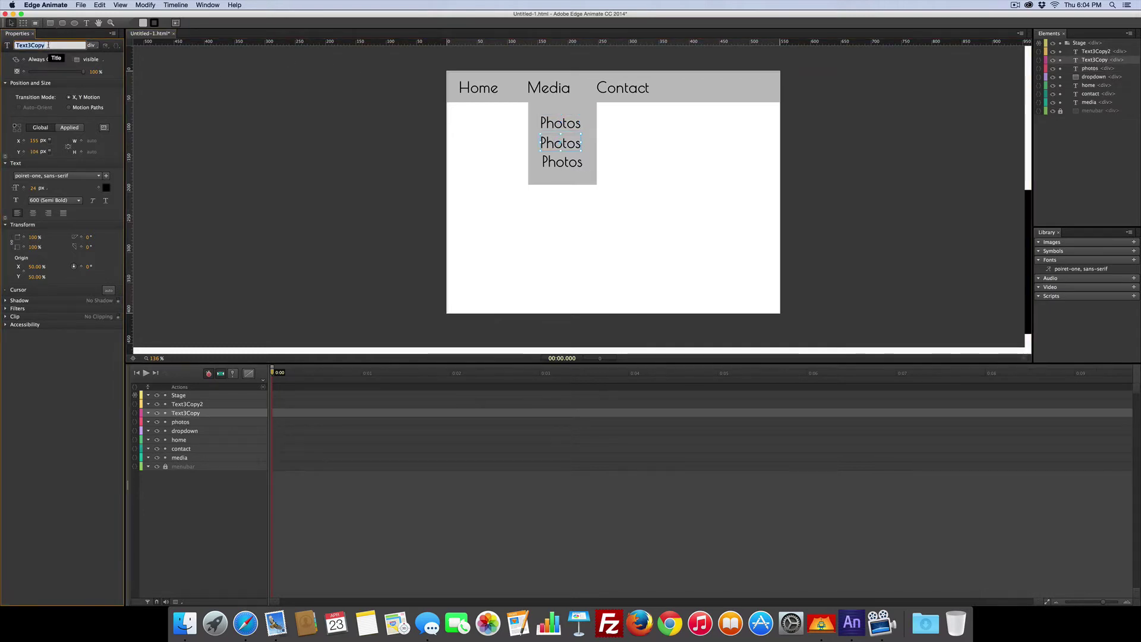
{"action": "type", "text": "videos"}
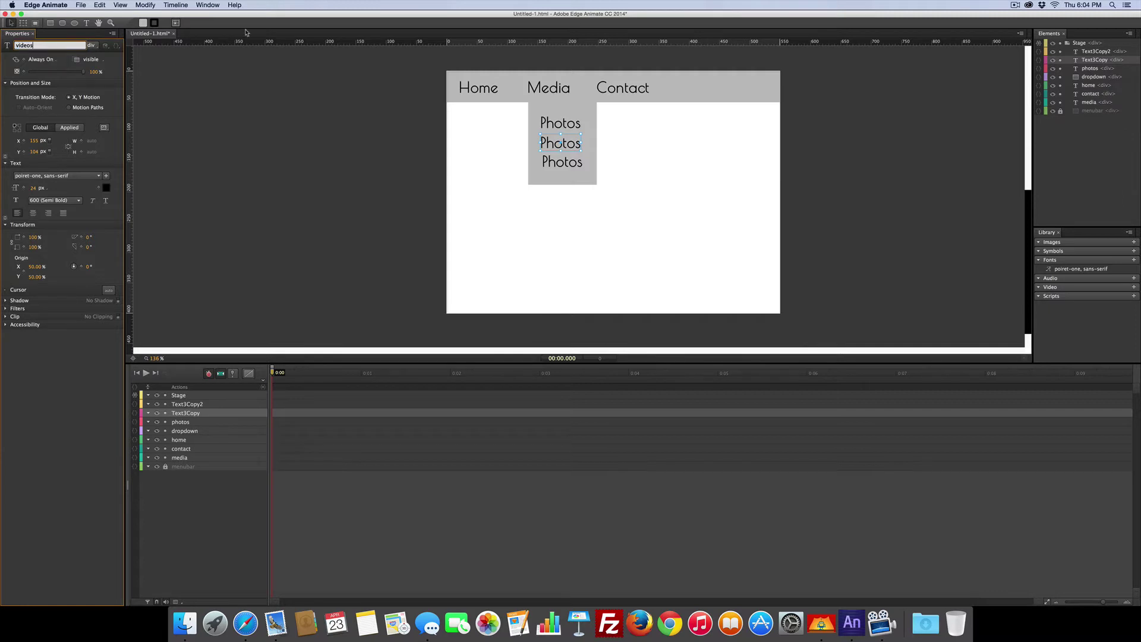
- Change the second and third text items to read 'Videos' and 'Writing'
{"action": "double_click", "coordinate": [556, 142]}
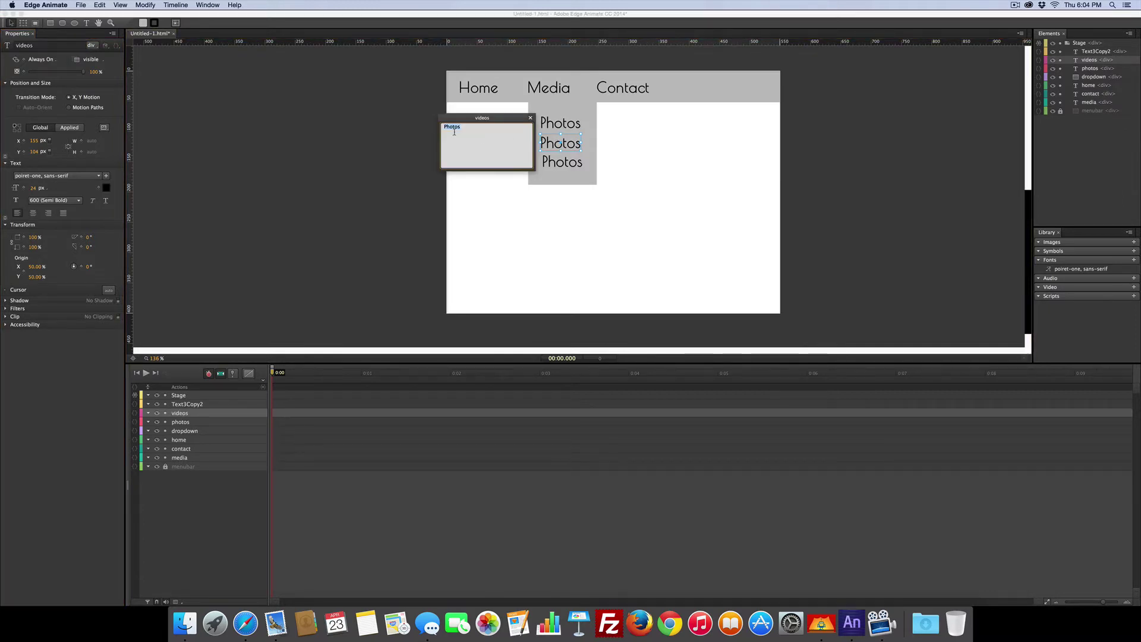
{"action": "type", "text": "Videos"}
{"action": "left_click", "coordinate": [530, 118]}
{"action": "double_click", "coordinate": [560, 162]}
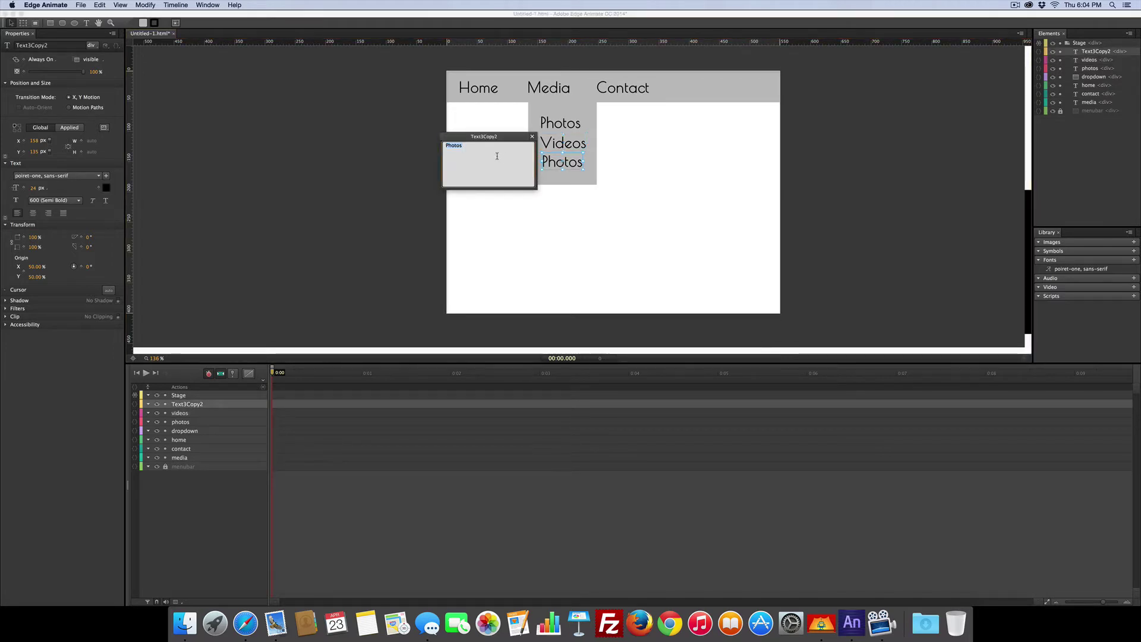
{"action": "type", "text": "Writing"}
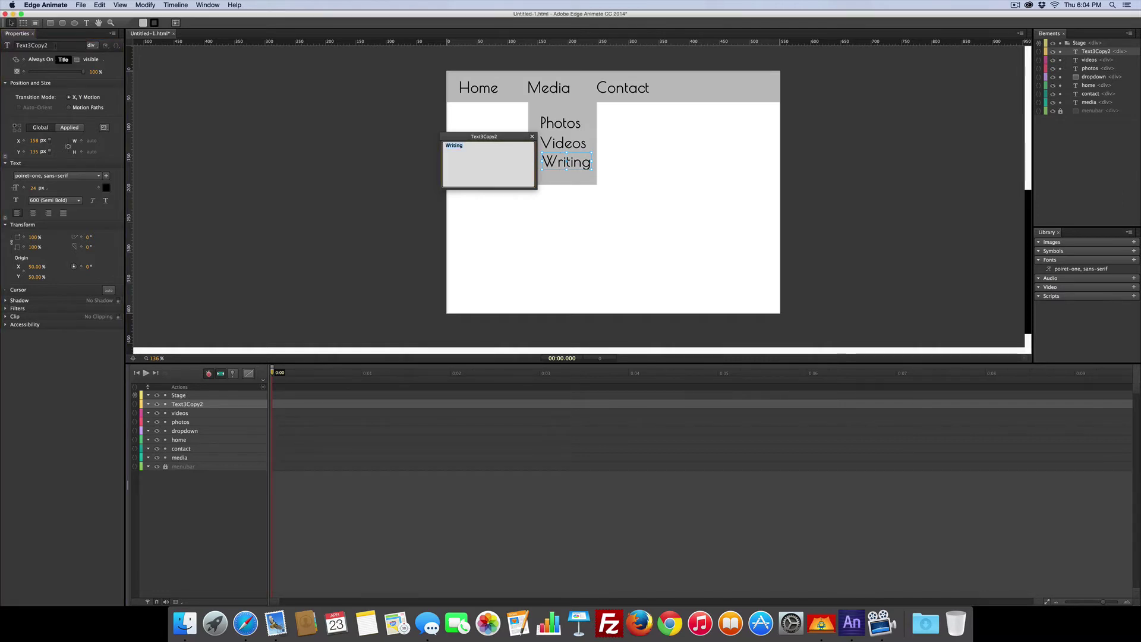
{"action": "left_click", "coordinate": [533, 136]}
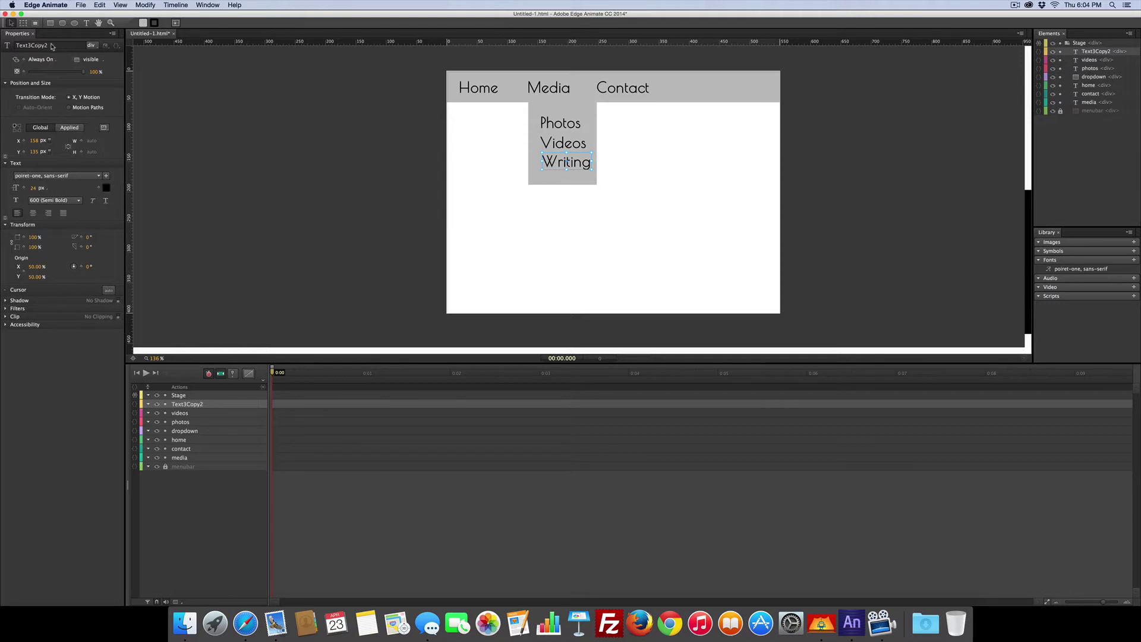
- Name the third text item's element 'writing'
{"action": "left_click", "coordinate": [52, 46]}
{"action": "type", "text": "writing"}
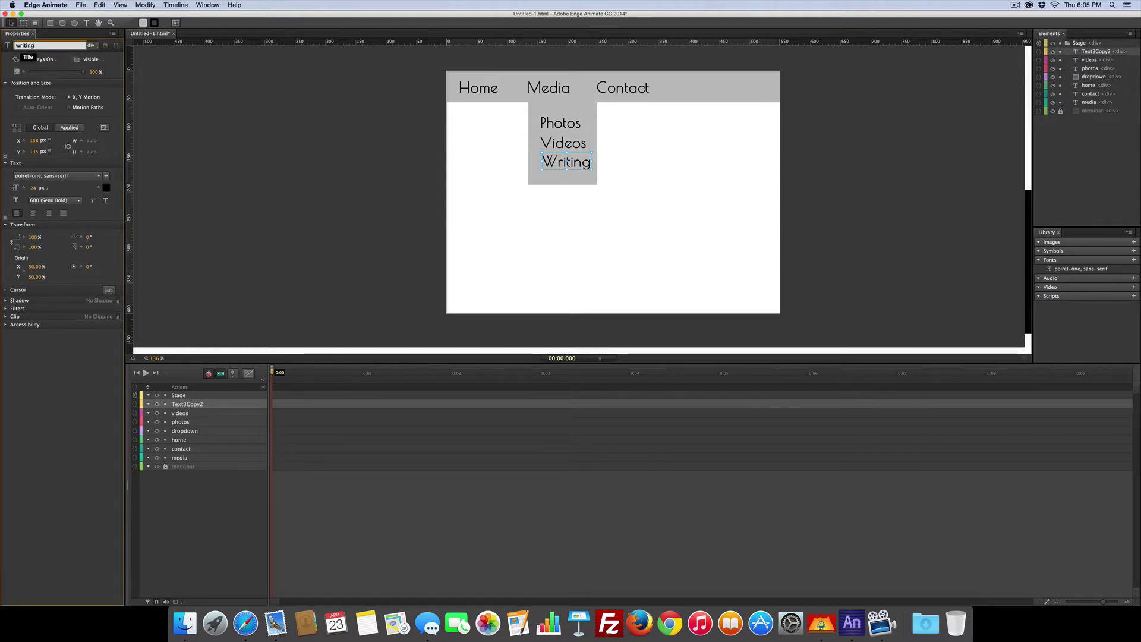
{"action": "key", "text": "Return"}
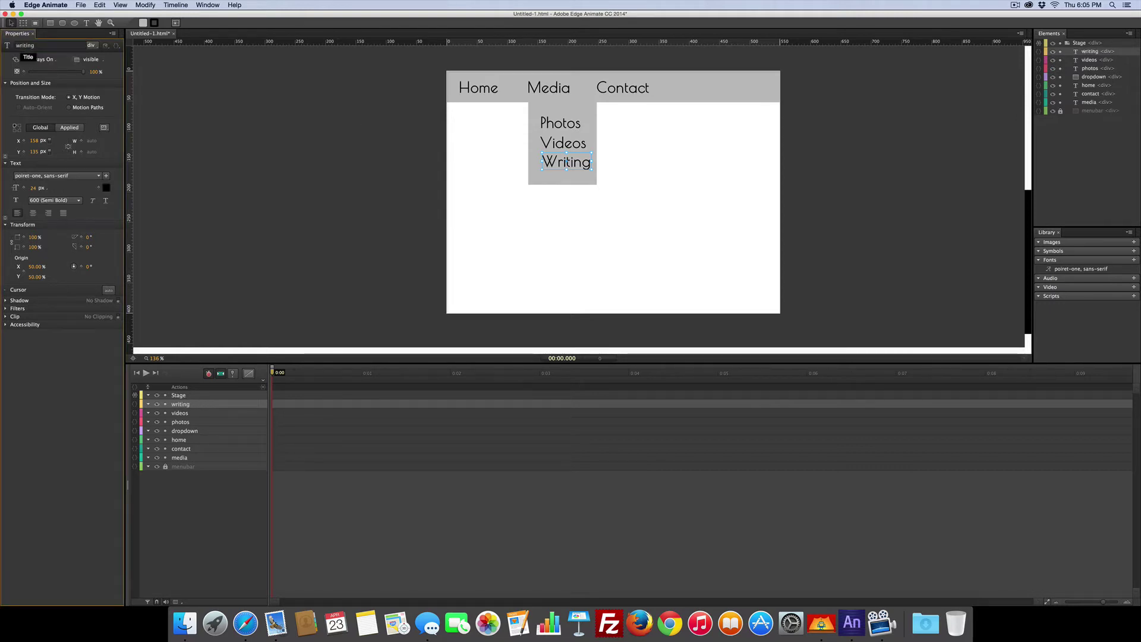
- Select the Photos, Videos and Writing items together and nudge them upward
{"action": "left_click", "coordinate": [551, 119]}
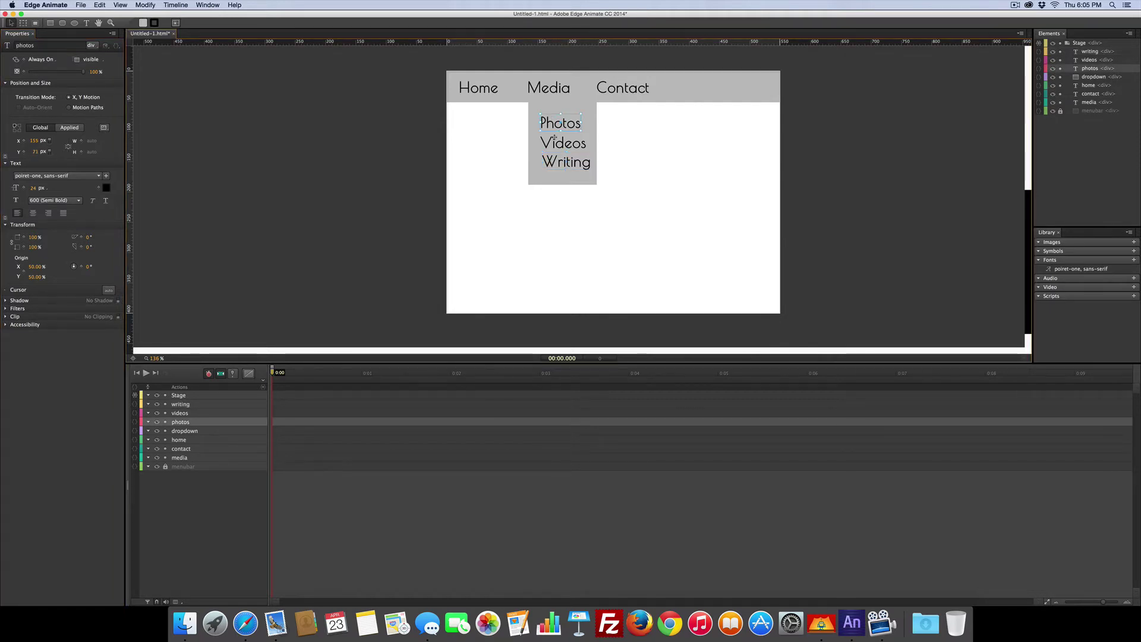
{"action": "left_click", "coordinate": [554, 140], "text": "shift"}
{"action": "left_click", "coordinate": [559, 160], "text": "shift"}
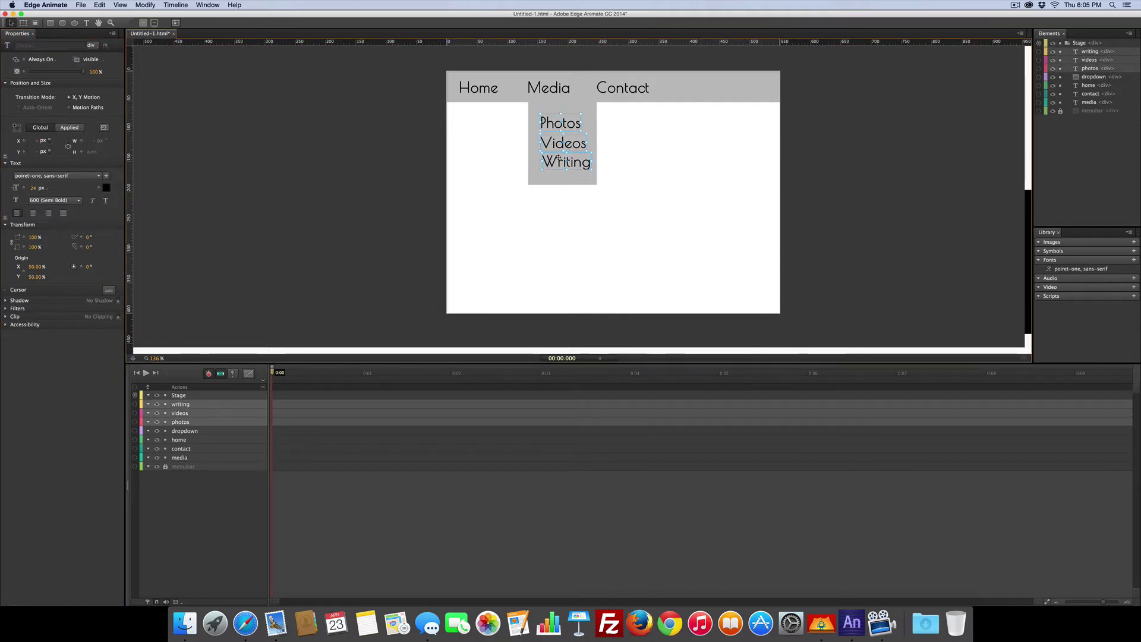
{"action": "key", "text": "shift+Up"}
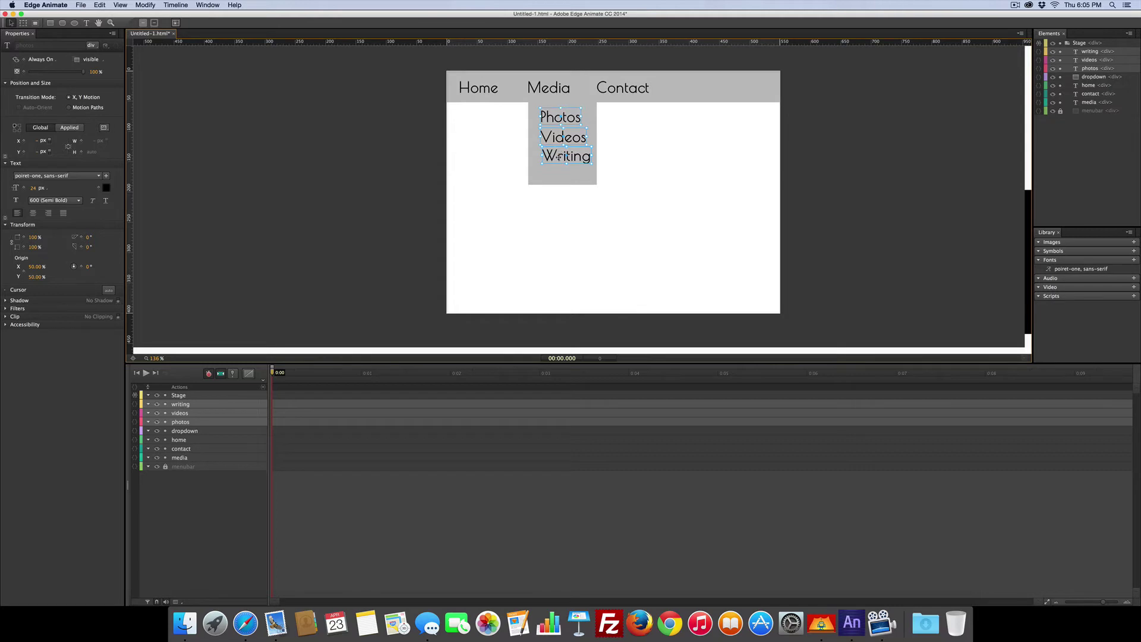
{"action": "key", "text": "Up"}
{"action": "key", "text": "Up"}
{"action": "key", "text": "Up"}
{"action": "key", "text": "Up"}
{"action": "key", "text": "Up"}
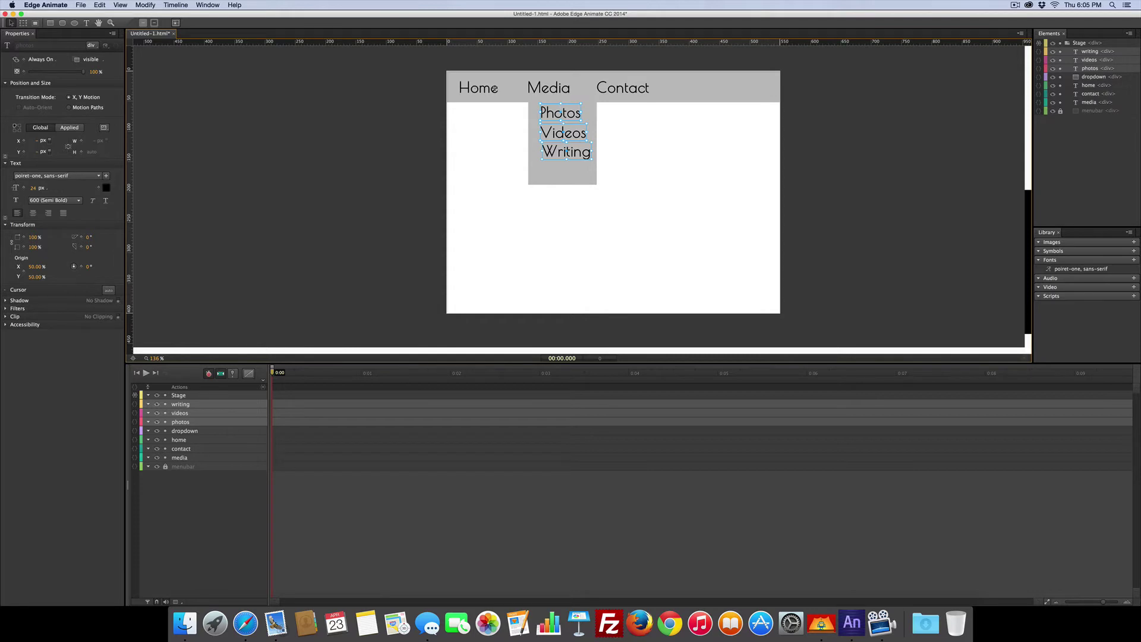
- Set the three menu items' font size to 18 px
{"action": "left_click", "coordinate": [33, 188]}
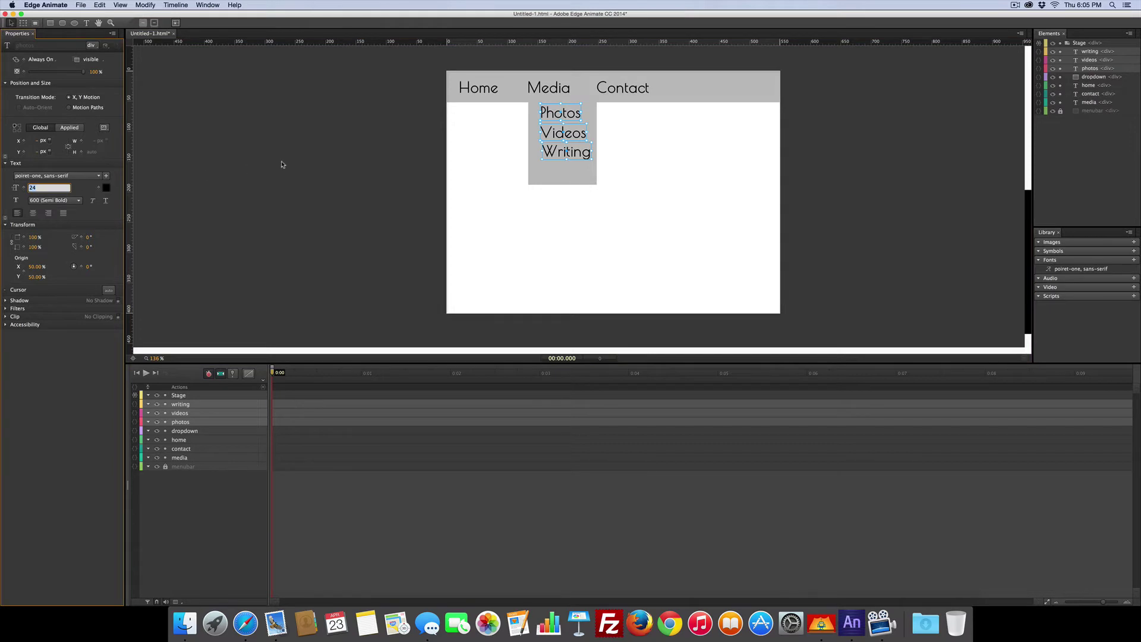
{"action": "type", "text": "18"}
{"action": "key", "text": "Return"}
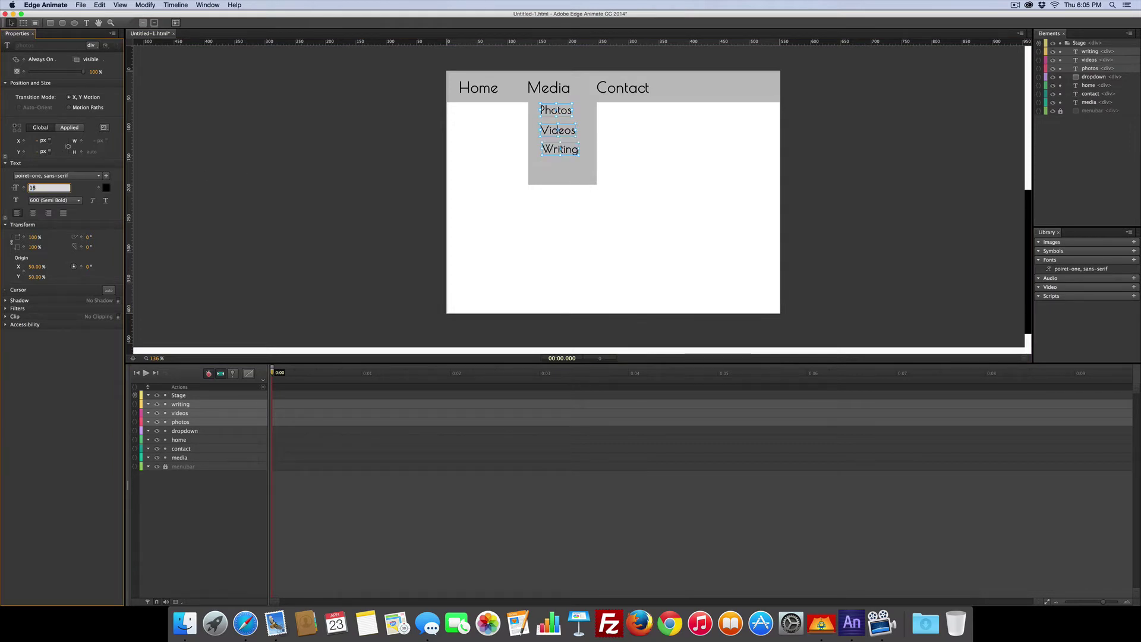
{"action": "left_click", "coordinate": [576, 206]}
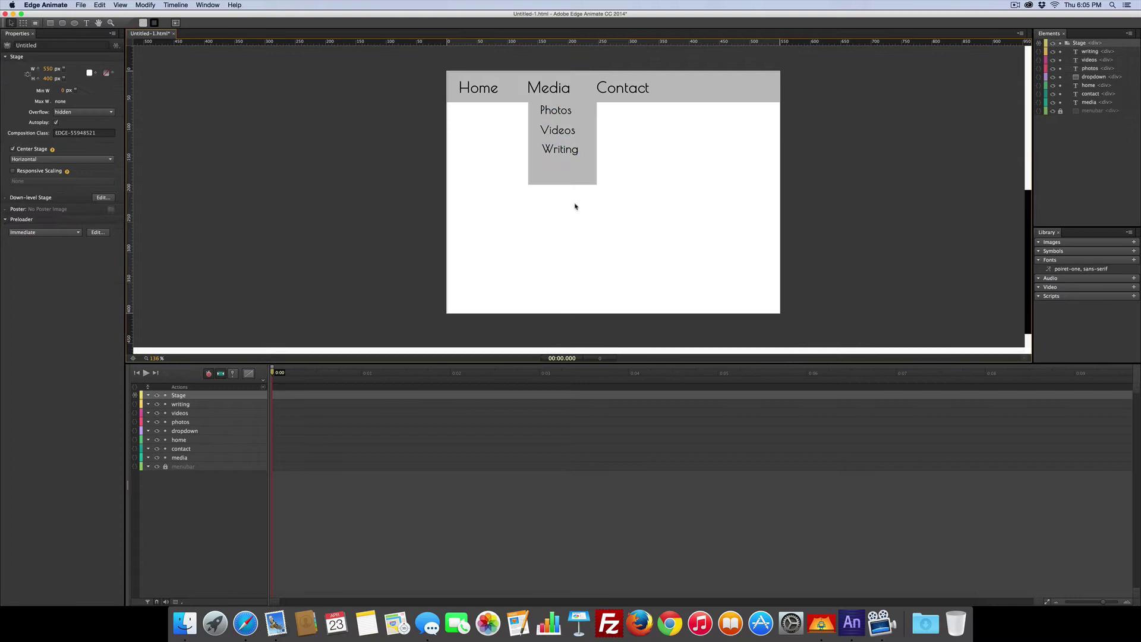
- Shorten the grey dropdown box to 113 px tall
{"action": "left_click", "coordinate": [556, 180]}
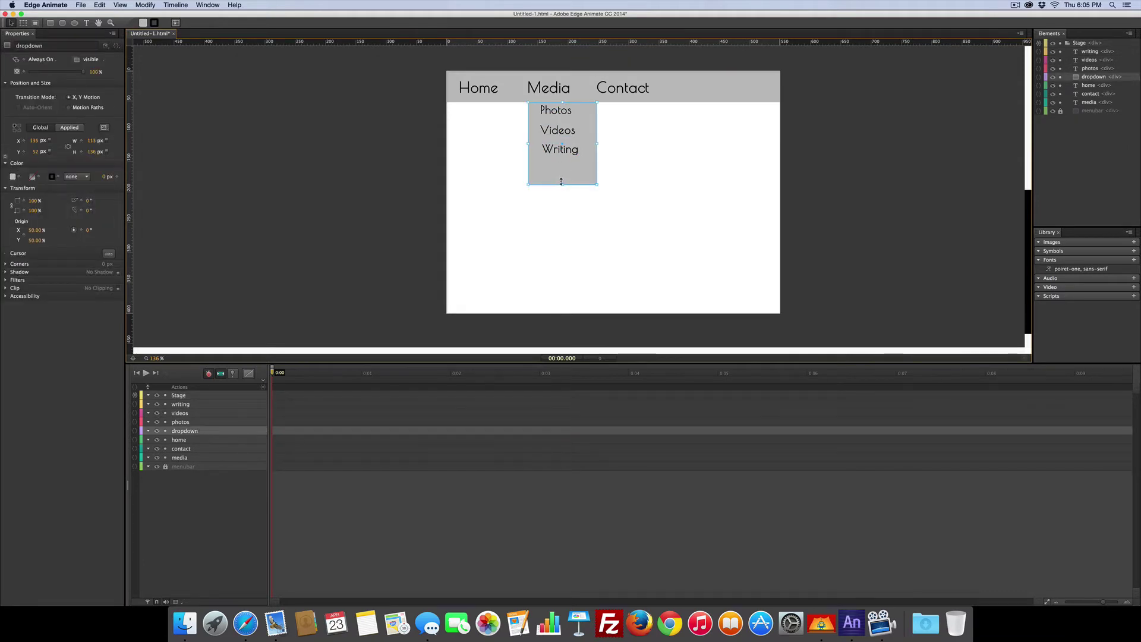
{"action": "left_click_drag", "start_coordinate": [561, 181], "coordinate": [561, 167]}
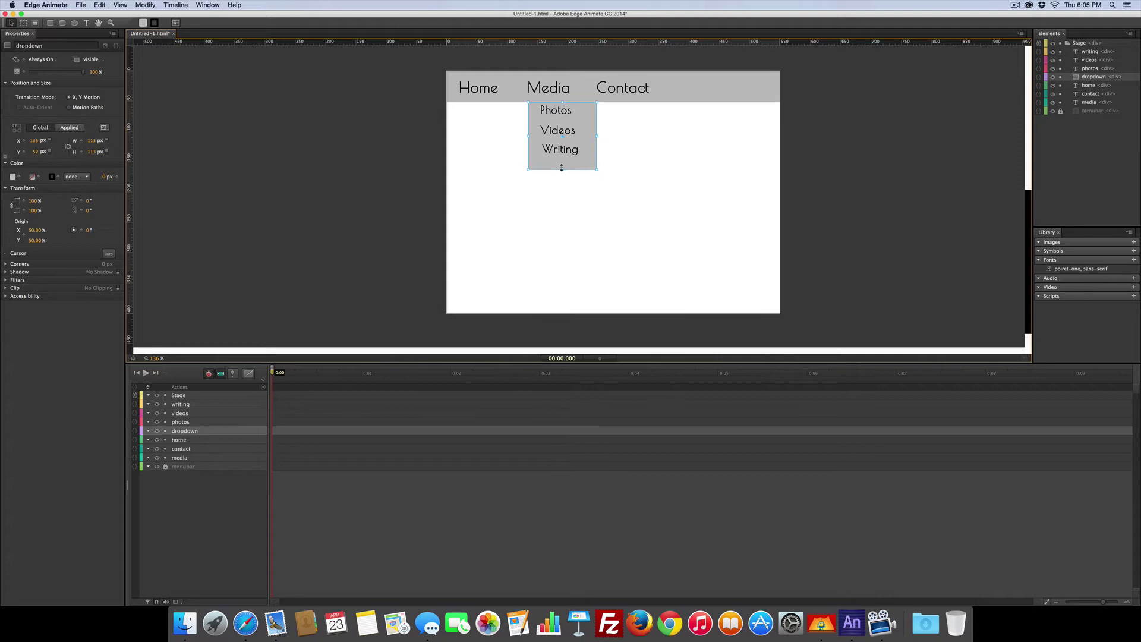
{"action": "left_click", "coordinate": [563, 201]}
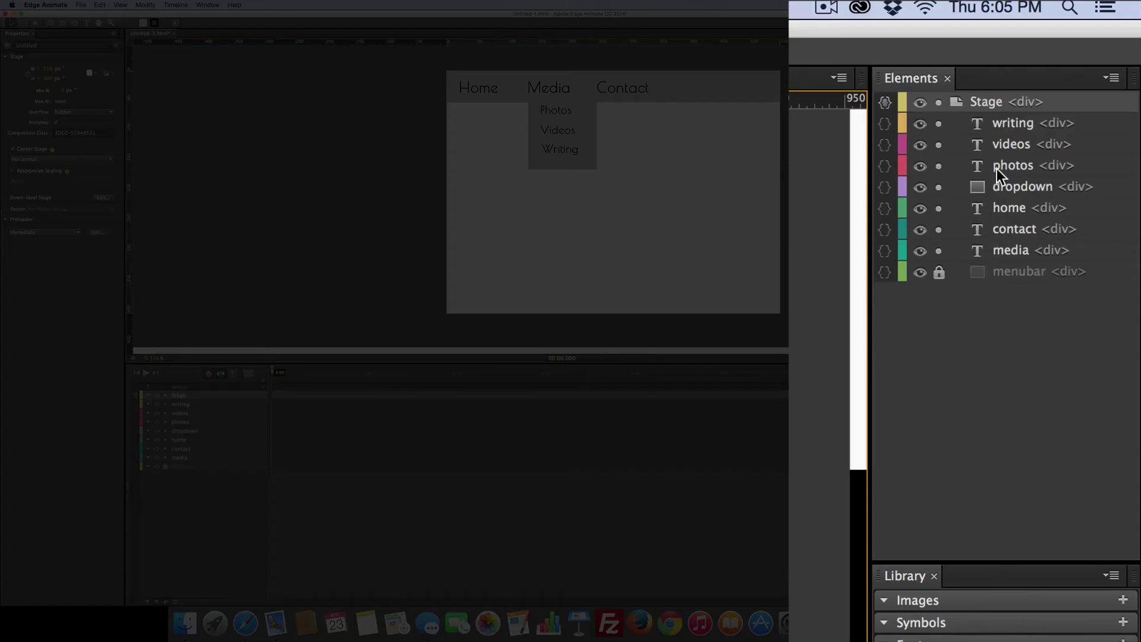
- In the Elements panel, drag writing, videos and photos onto dropdown to nest them
{"action": "left_click", "coordinate": [996, 169]}
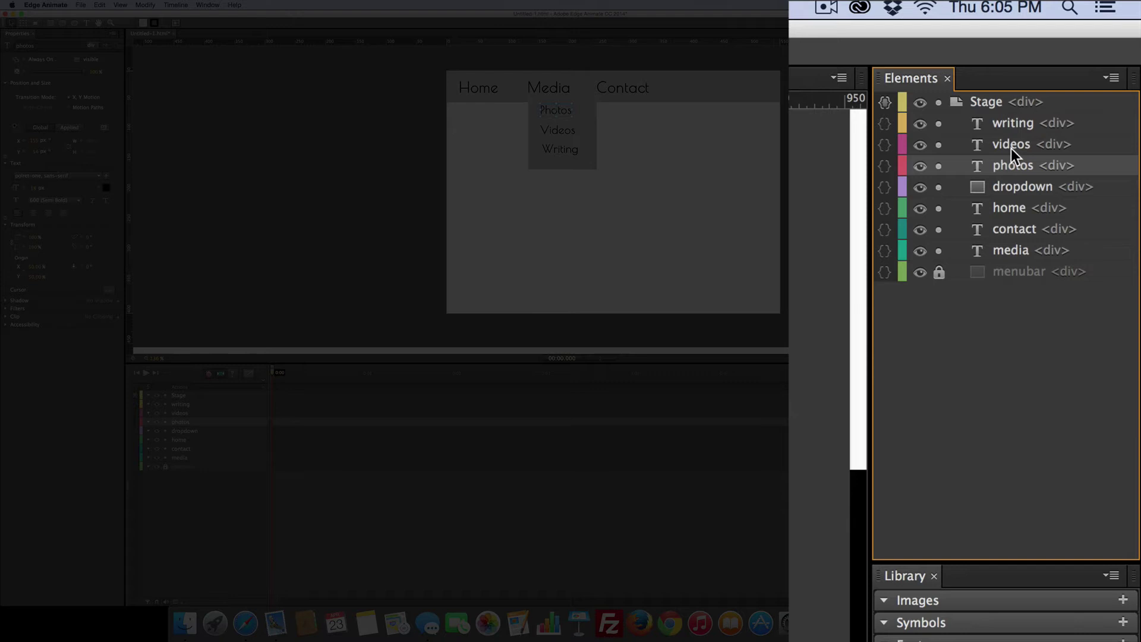
{"action": "key", "text": "Escape"}
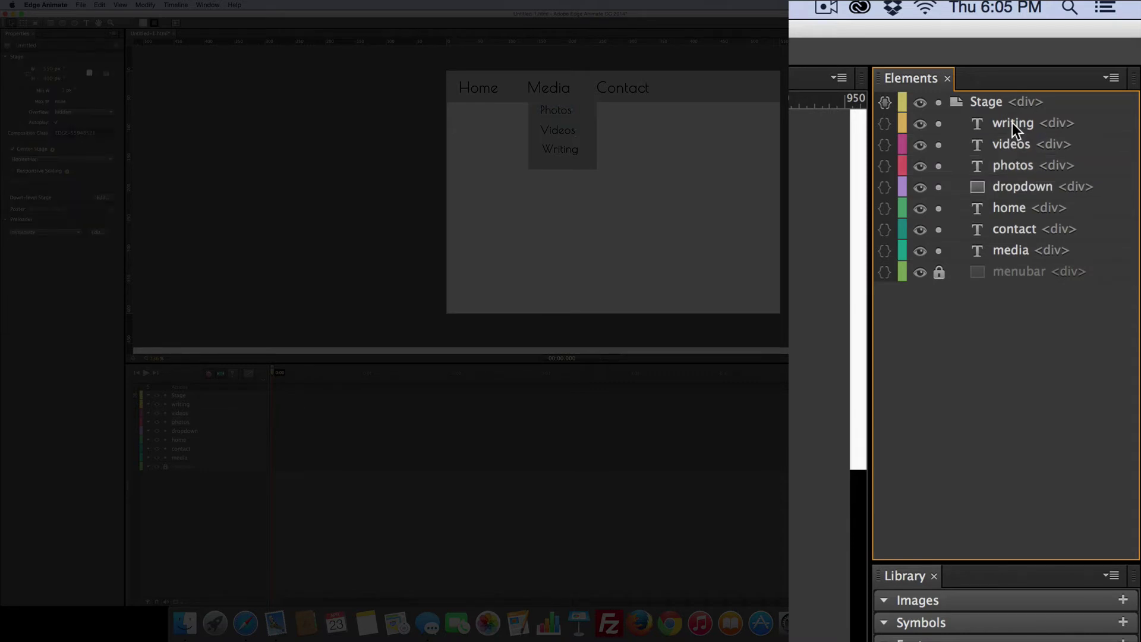
{"action": "left_click", "coordinate": [1011, 122]}
{"action": "left_click", "coordinate": [1015, 143], "text": "shift"}
{"action": "left_click", "coordinate": [1014, 162], "text": "shift"}
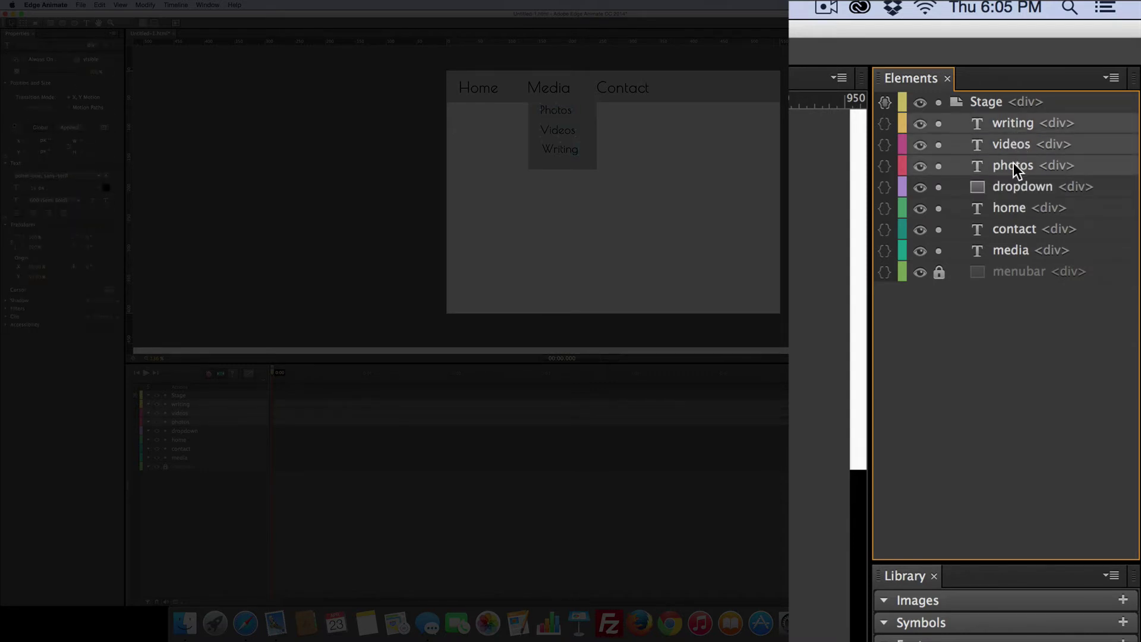
{"action": "left_click", "coordinate": [1014, 182], "text": "shift"}
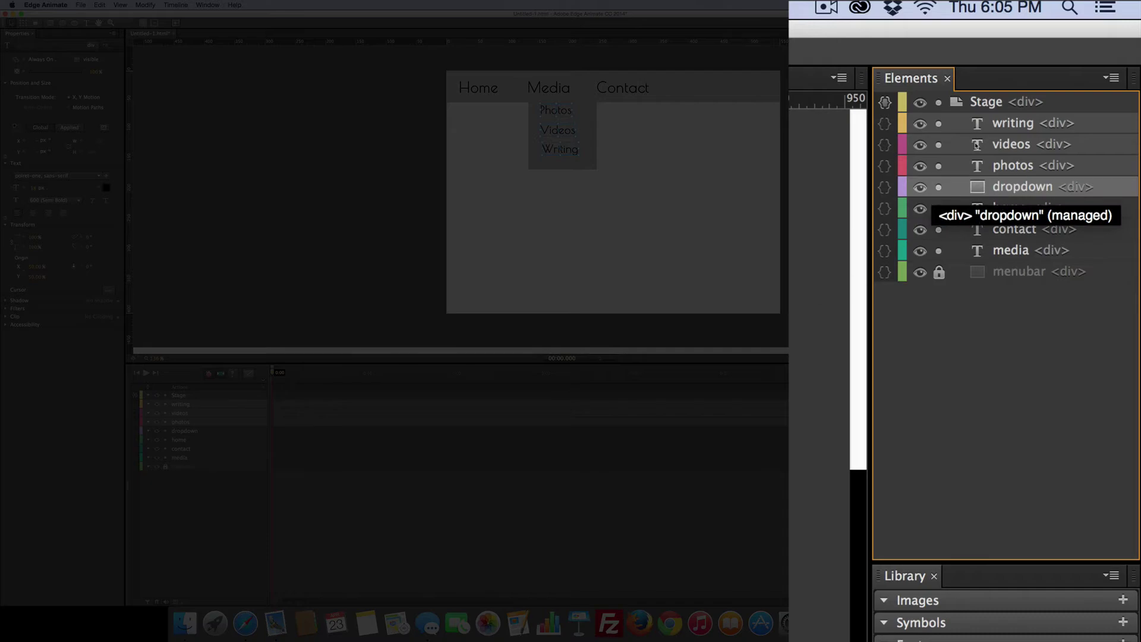
{"action": "left_click_drag", "start_coordinate": [977, 145], "coordinate": [1014, 187]}
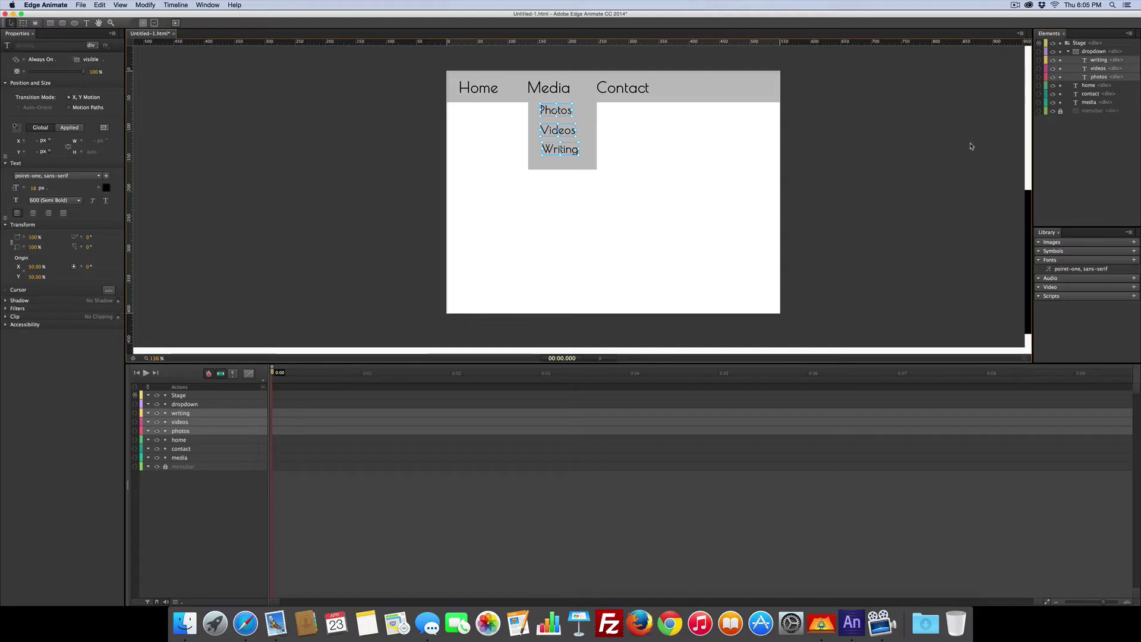
{"action": "left_click", "coordinate": [971, 146]}
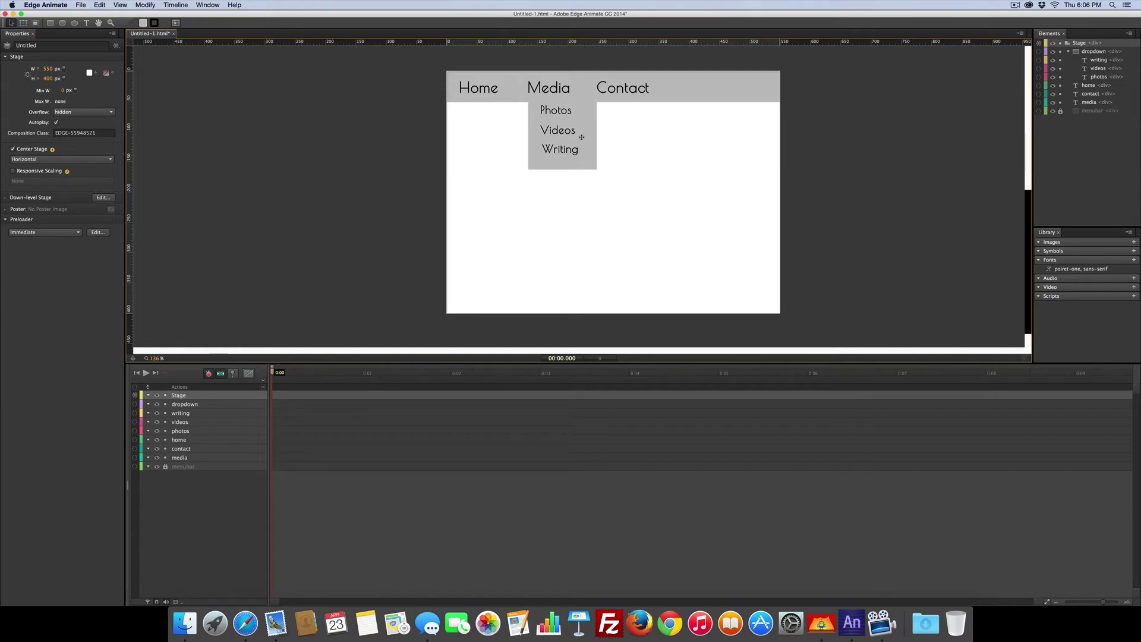
- Add a compositionReady event handler to the Stage in the Code window
{"action": "left_click", "coordinate": [210, 6]}
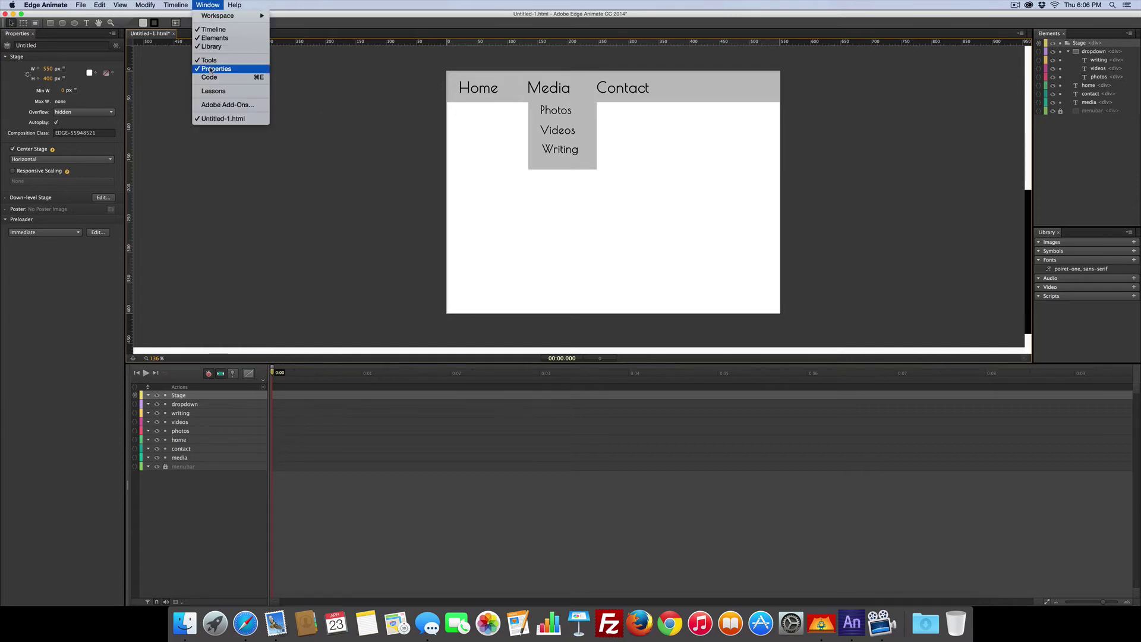
{"action": "left_click", "coordinate": [209, 77]}
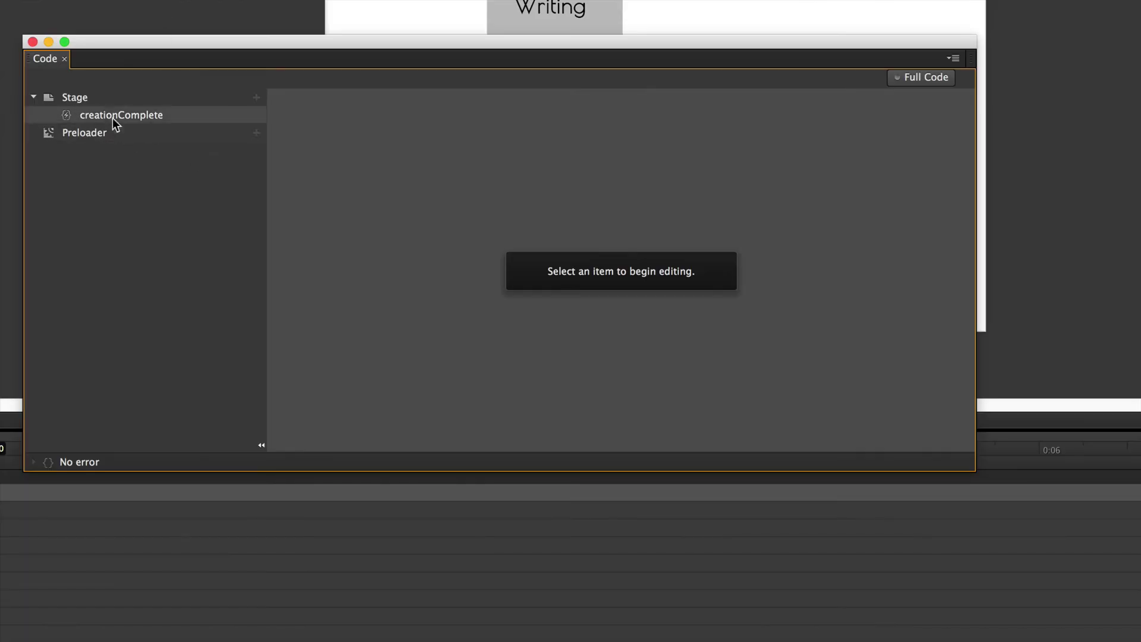
{"action": "left_click", "coordinate": [257, 98]}
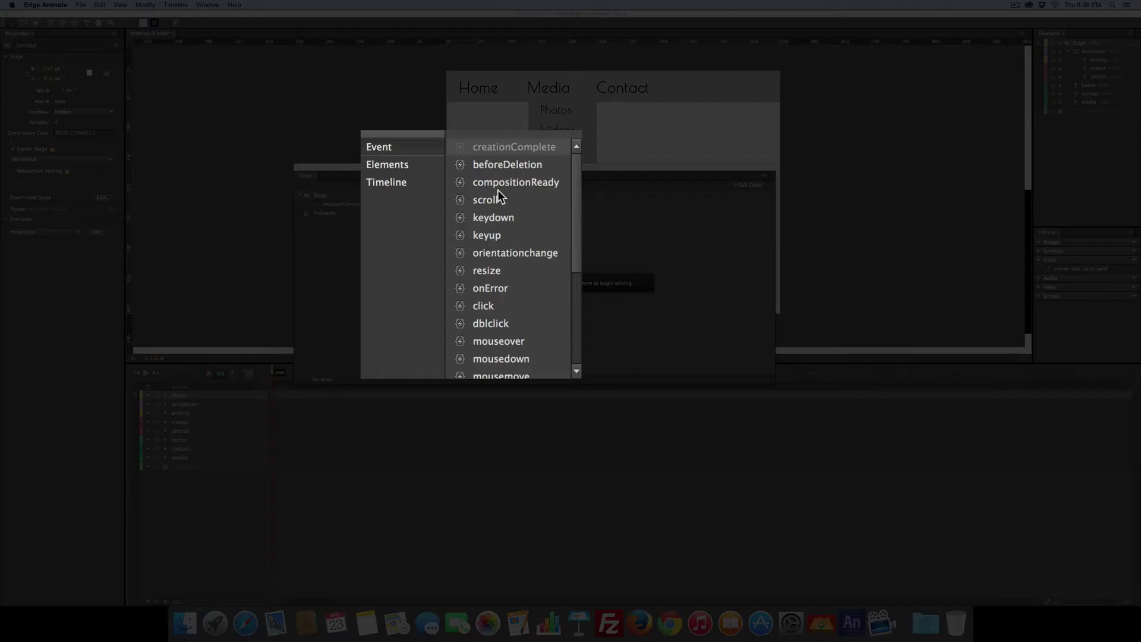
{"action": "left_click", "coordinate": [501, 183]}
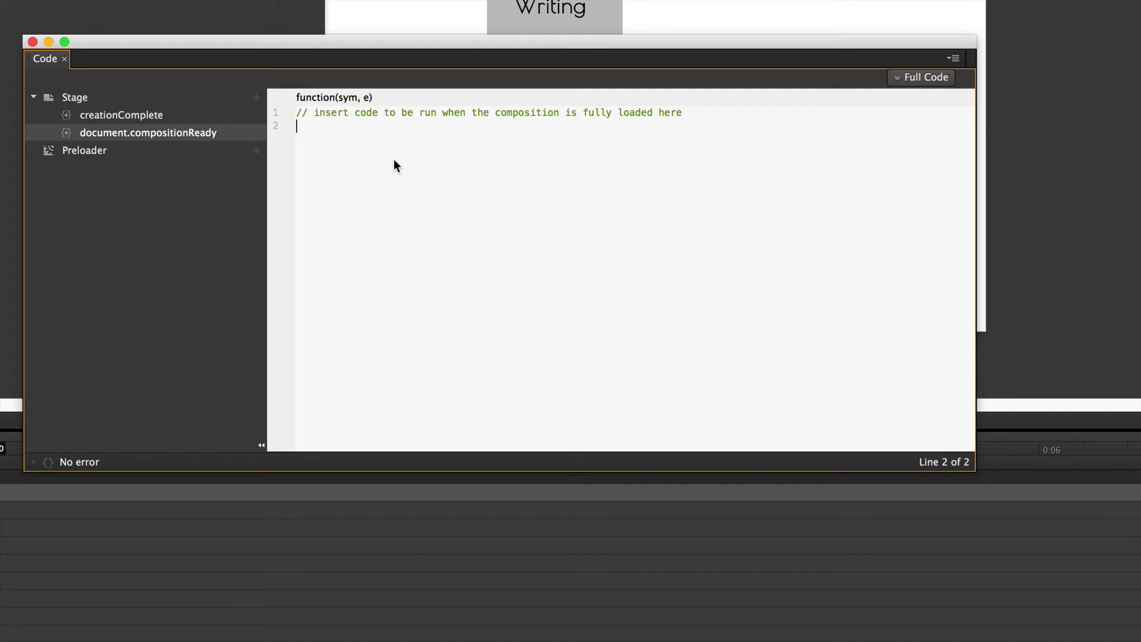
- Enter sym.$("dropdown").css({"display":"none"}); in the compositionReady handler
{"action": "type", "text": "sym.$(\"\")."}
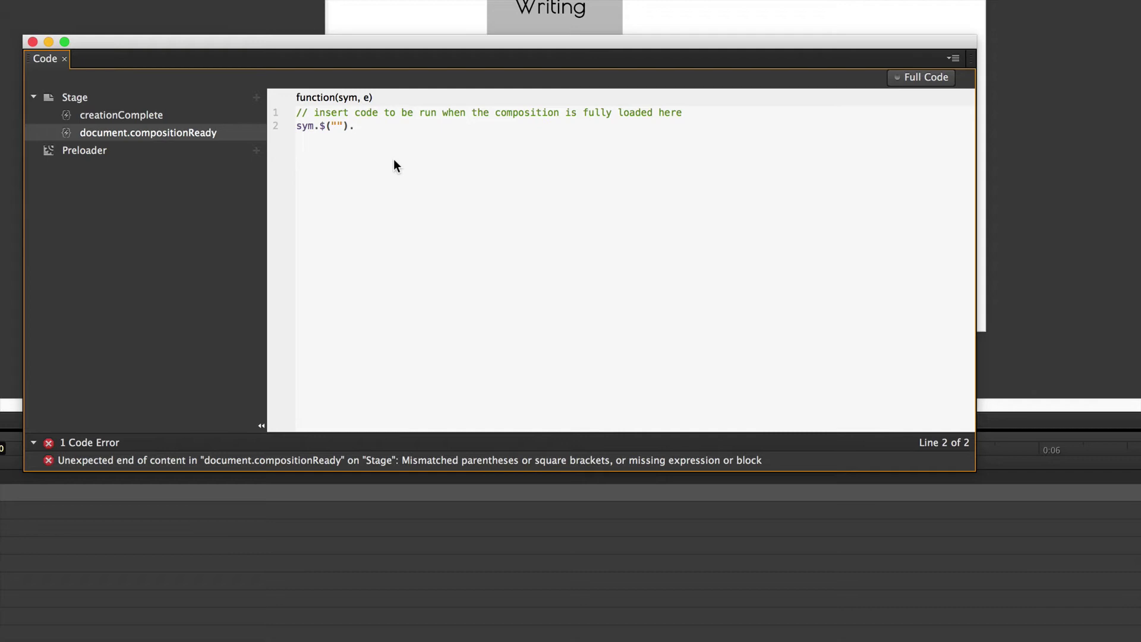
{"action": "type", "text": "css({"}
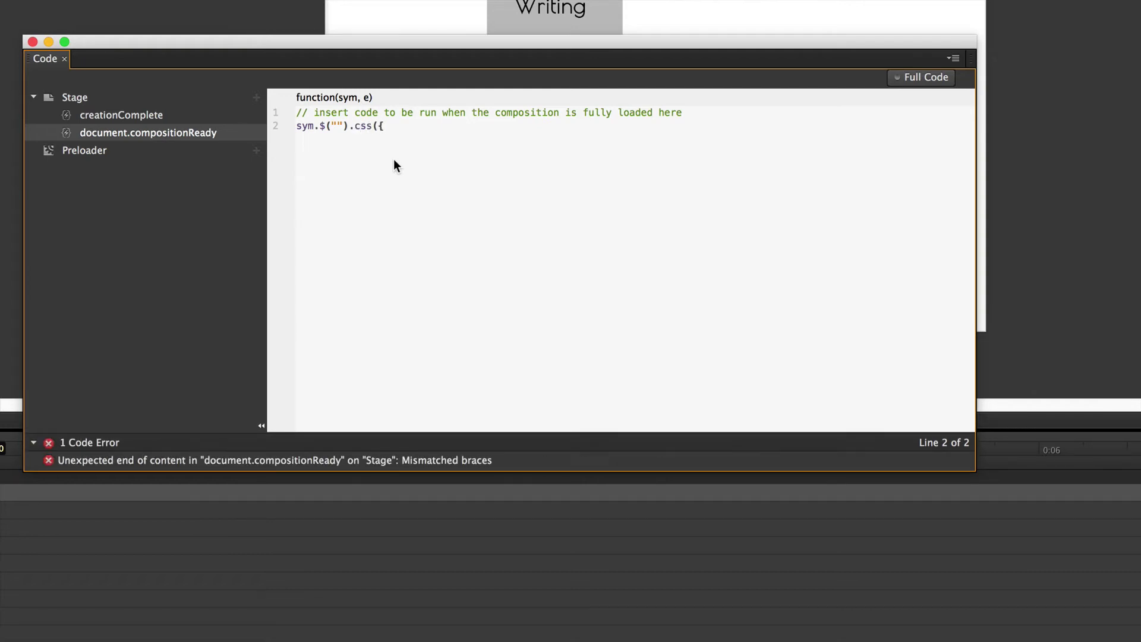
{"action": "type", "text": "\"\""}
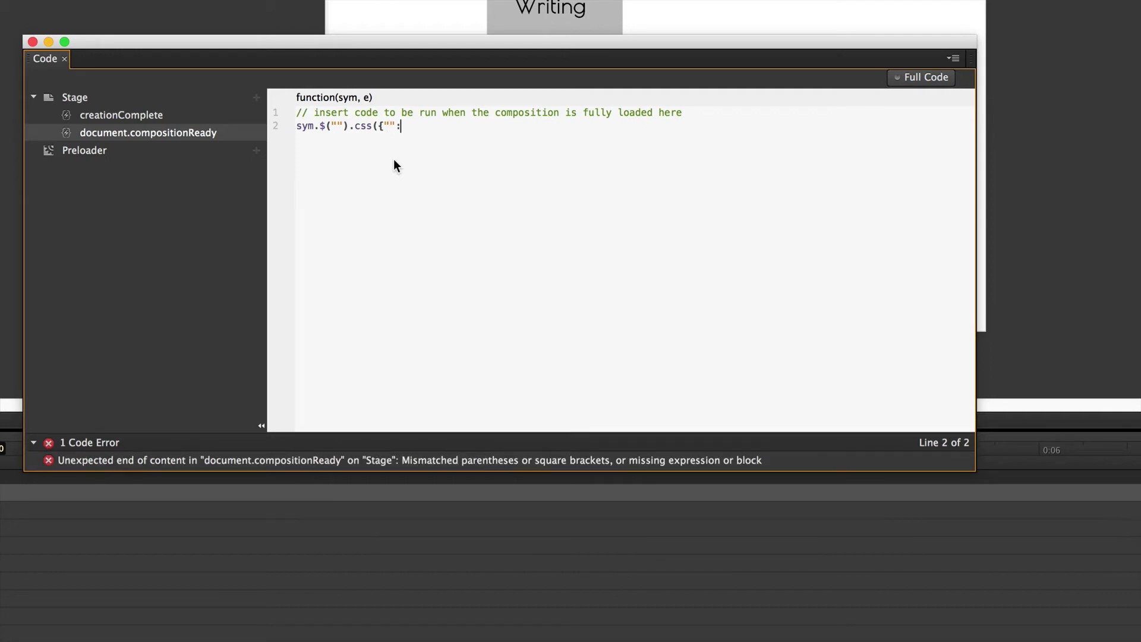
{"action": "type", "text": ":\"\"});"}
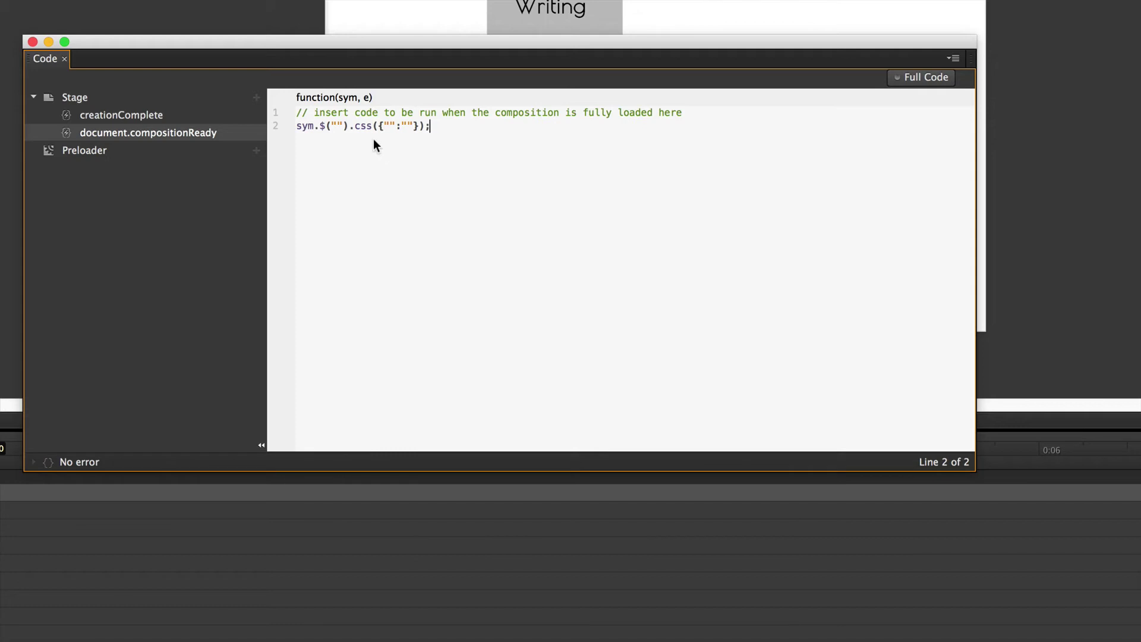
{"action": "left_click", "coordinate": [334, 126]}
{"action": "type", "text": "dropdown"}
{"action": "left_click", "coordinate": [435, 127]}
{"action": "type", "text": "display"}
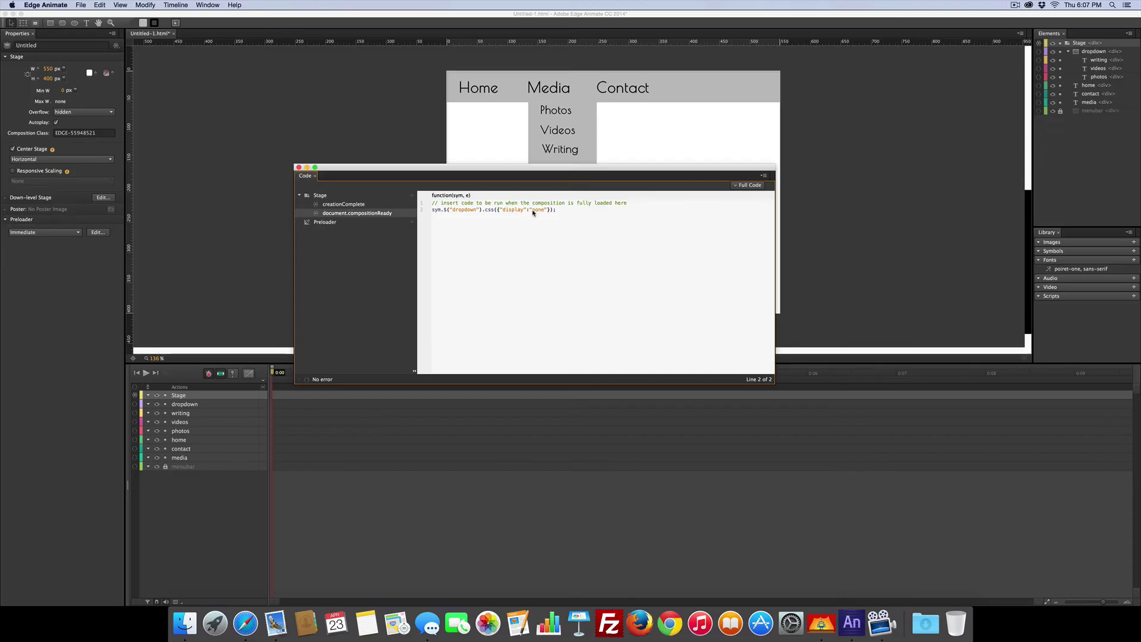
{"action": "key", "text": "super+Return"}
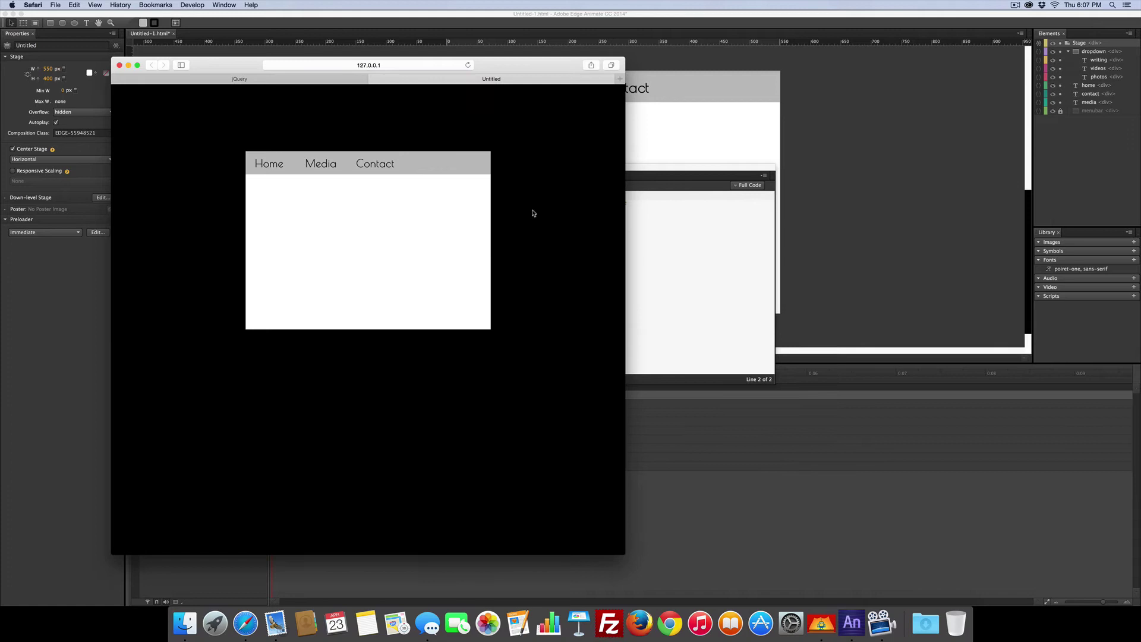
{"action": "left_click", "coordinate": [372, 80]}
{"action": "left_click", "coordinate": [889, 140]}
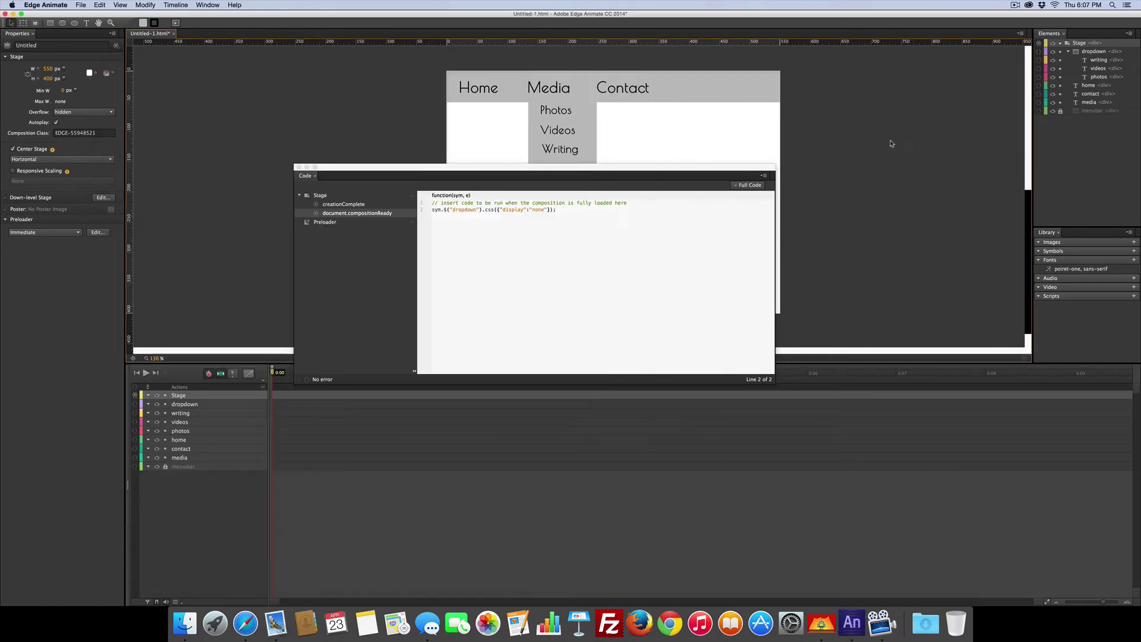
{"action": "left_click", "coordinate": [299, 167]}
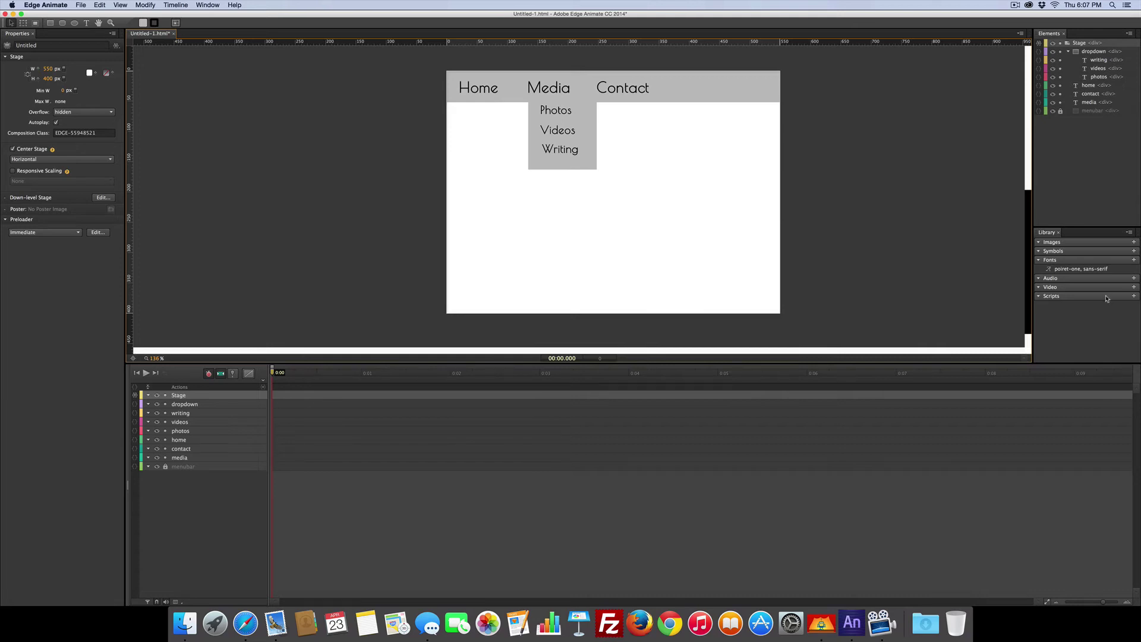
- In Safari, open jQuery's download page and select the code.jquery.com/jquery-1.11.2.min.js CDN path
{"action": "key", "text": "super+Tab"}
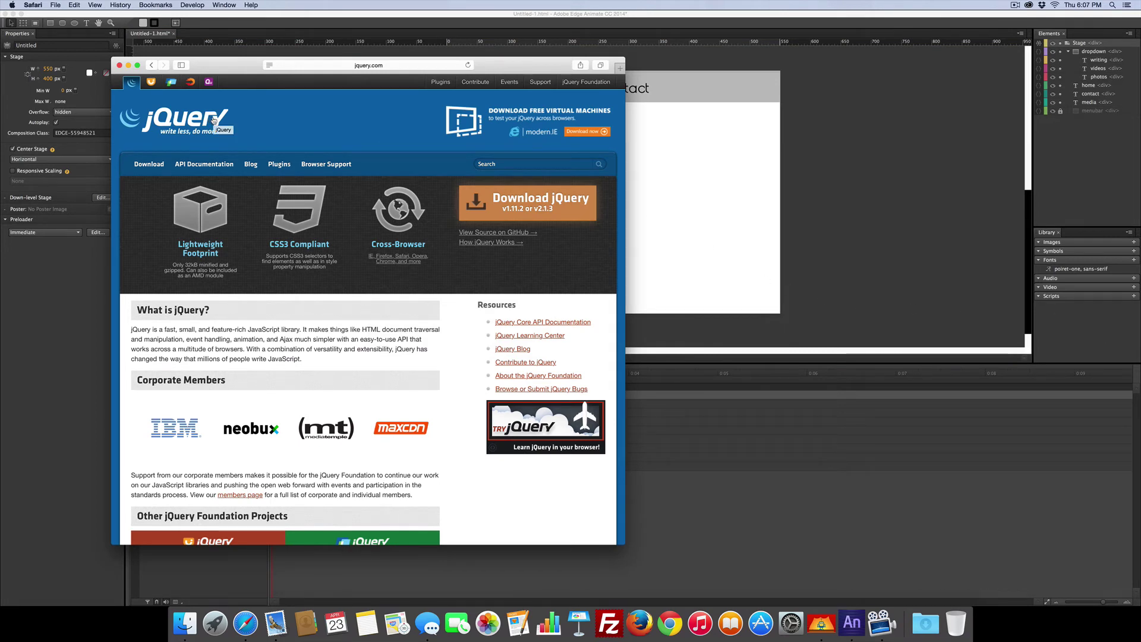
{"action": "left_click", "coordinate": [504, 205]}
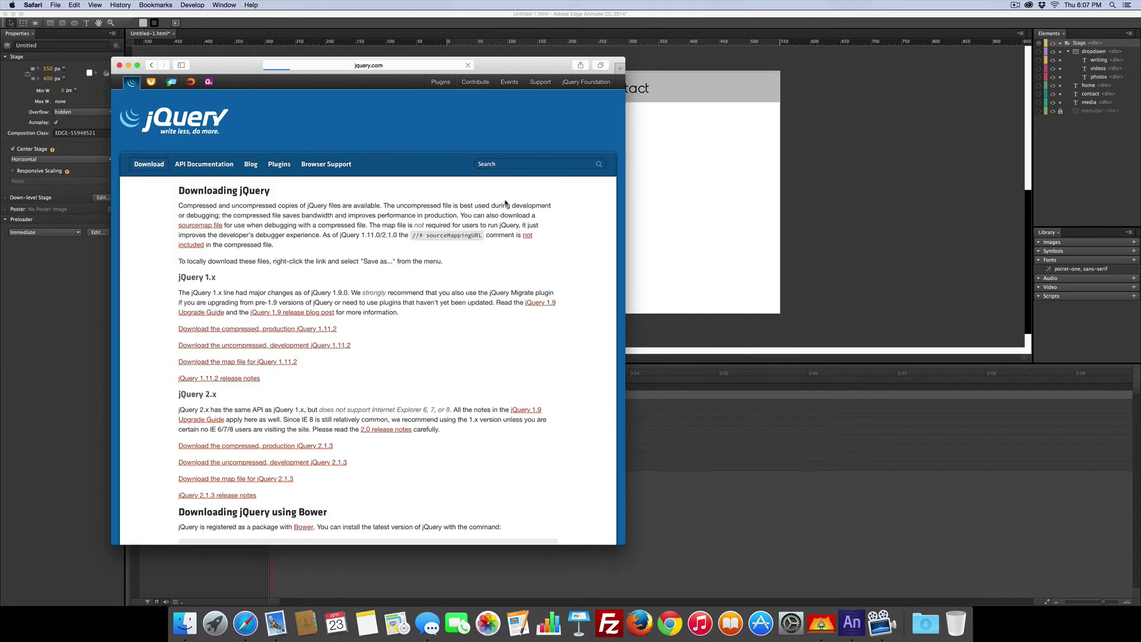
{"action": "scroll", "coordinate": [505, 203], "scroll_direction": "down", "scroll_amount": 10}
{"action": "scroll", "coordinate": [505, 204], "scroll_direction": "down", "scroll_amount": 5}
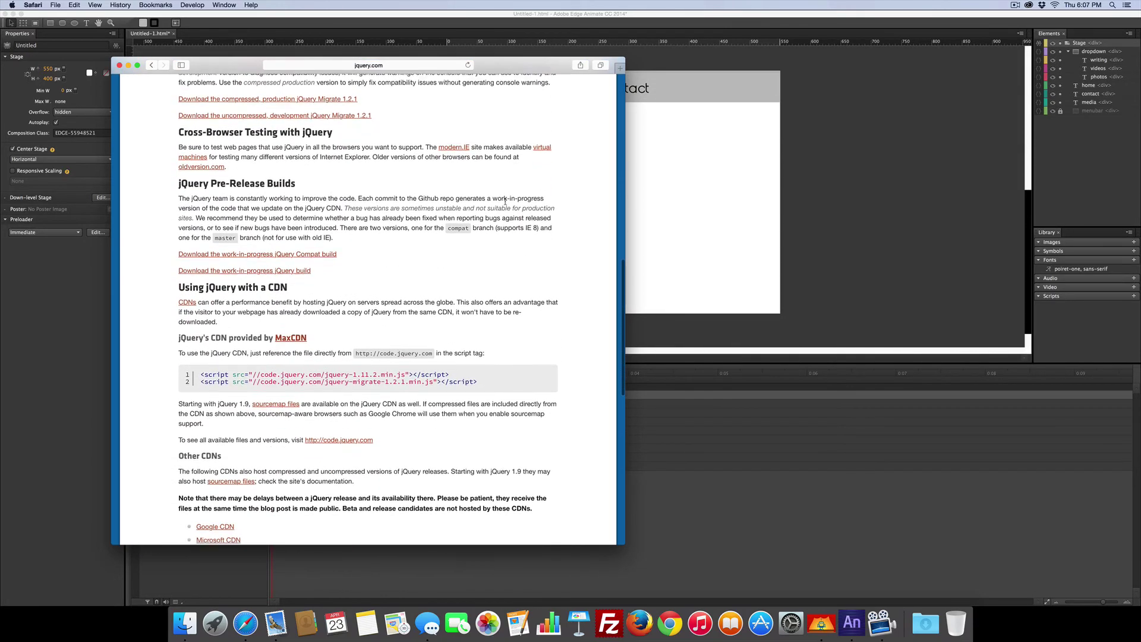
{"action": "scroll", "coordinate": [505, 203], "scroll_direction": "down", "scroll_amount": 1}
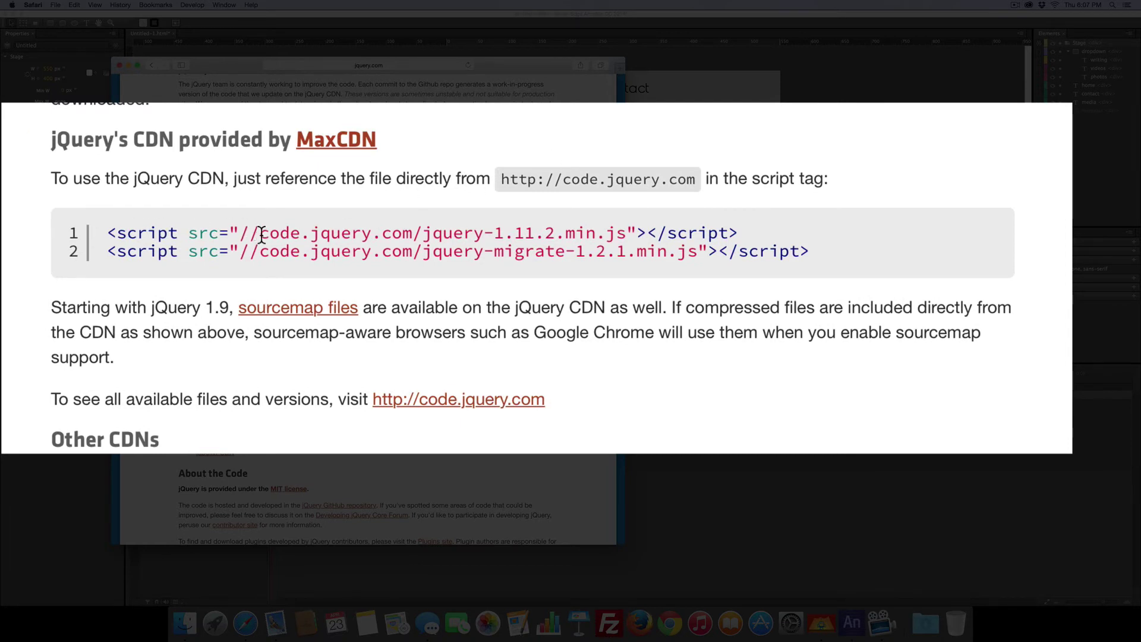
{"action": "left_click_drag", "start_coordinate": [262, 233], "coordinate": [625, 233]}
{"action": "key", "text": "super+c"}
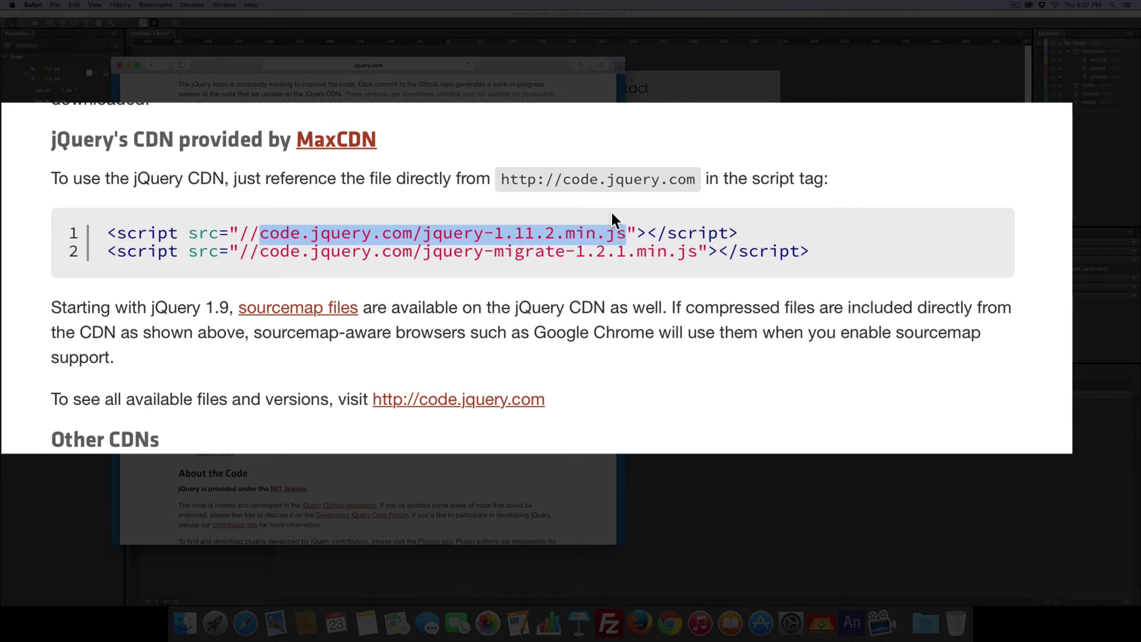
{"action": "left_click", "coordinate": [861, 268]}
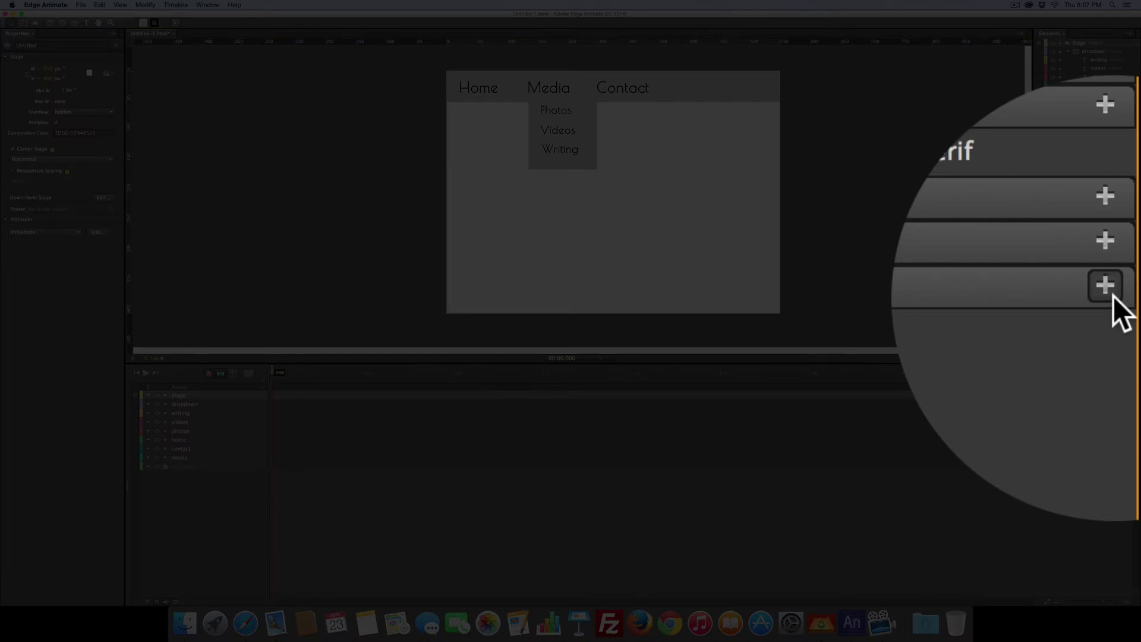
{"action": "left_click", "coordinate": [1134, 296]}
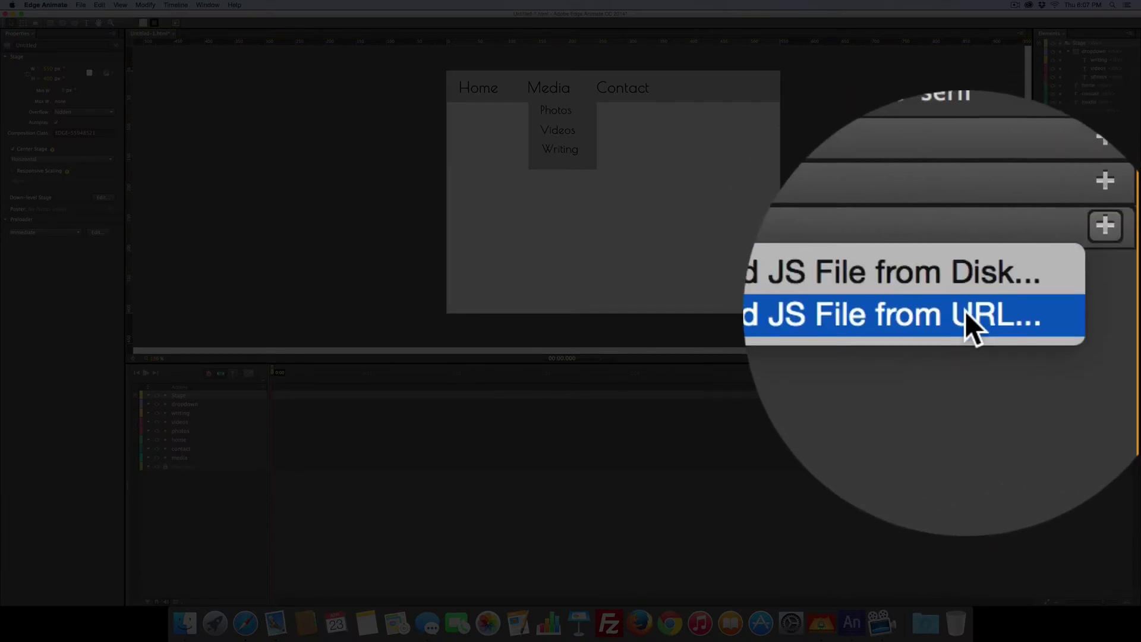
{"action": "left_click", "coordinate": [959, 310]}
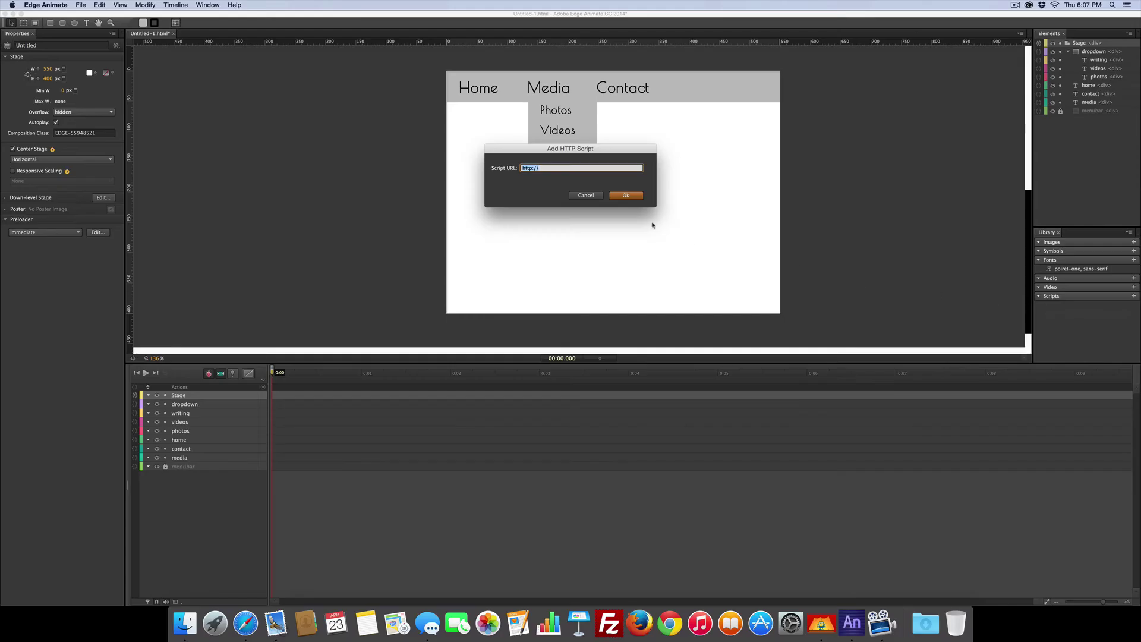
{"action": "left_click", "coordinate": [544, 169]}
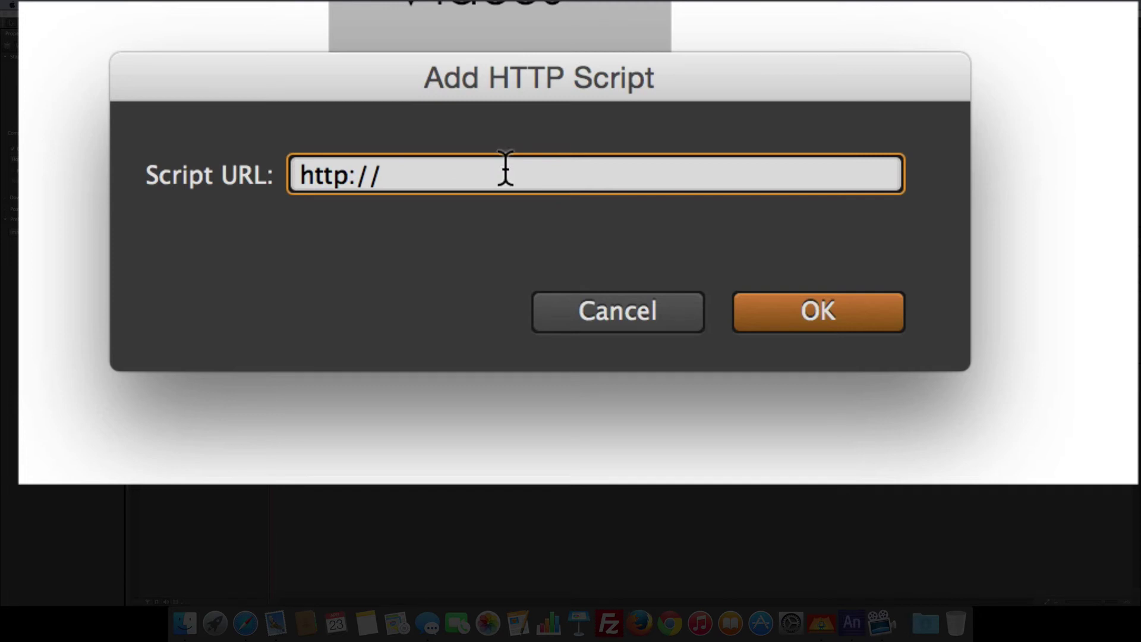
{"action": "key", "text": "super+v"}
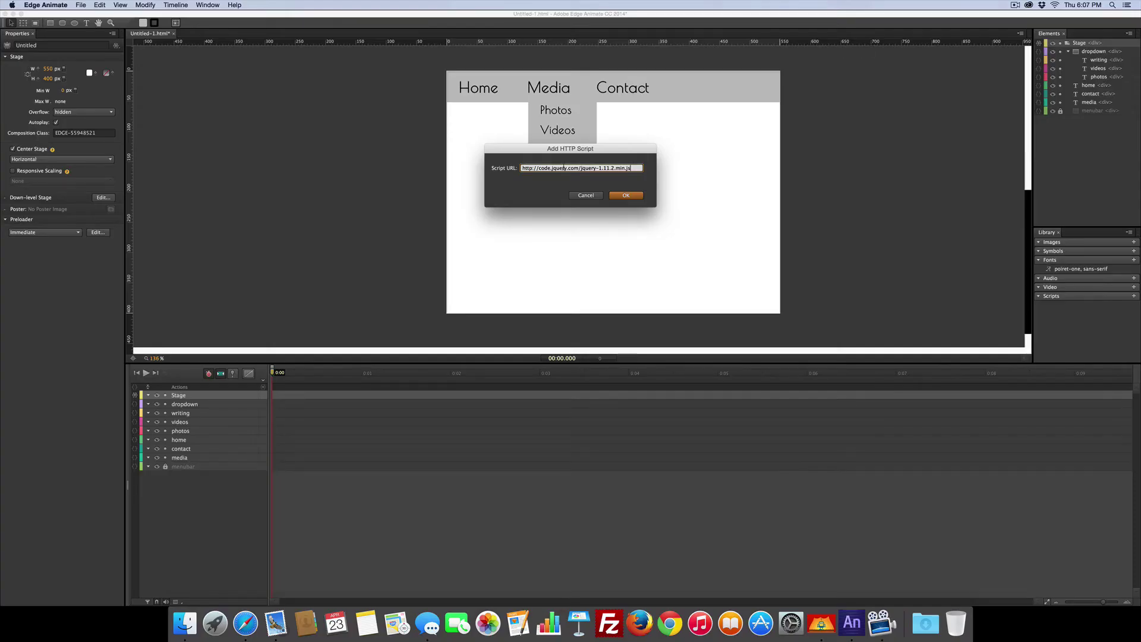
{"action": "key", "text": "Return"}
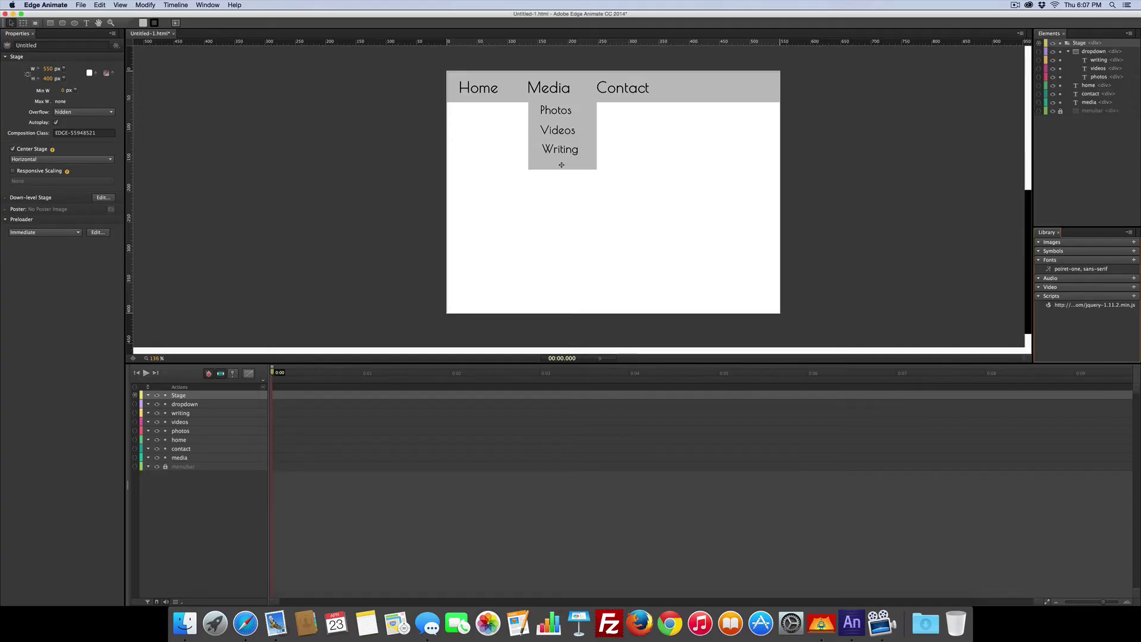
- Give the Media element a mouseenter handler running sym.$("dropdown").slideToggle();
{"action": "left_click", "coordinate": [552, 88]}
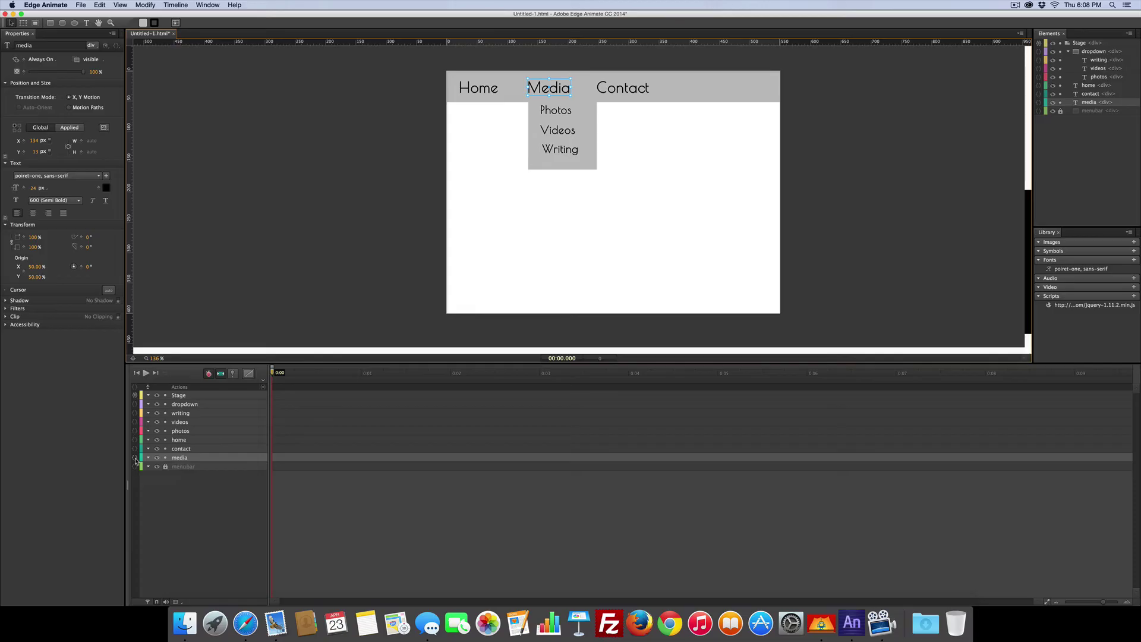
{"action": "left_click", "coordinate": [135, 458]}
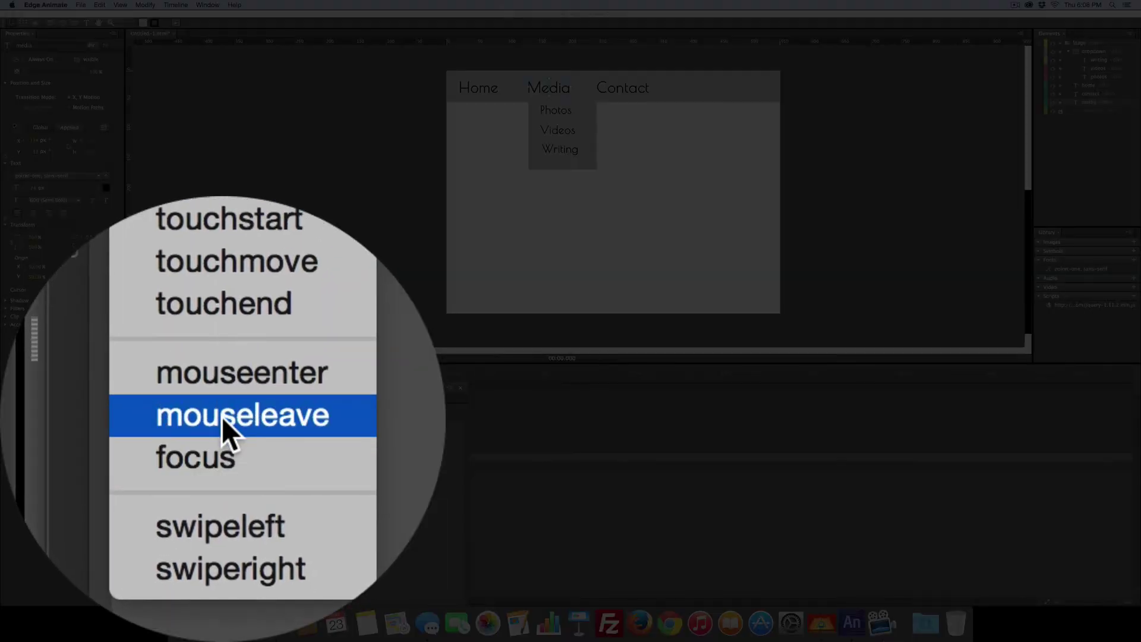
{"action": "left_click", "coordinate": [194, 477]}
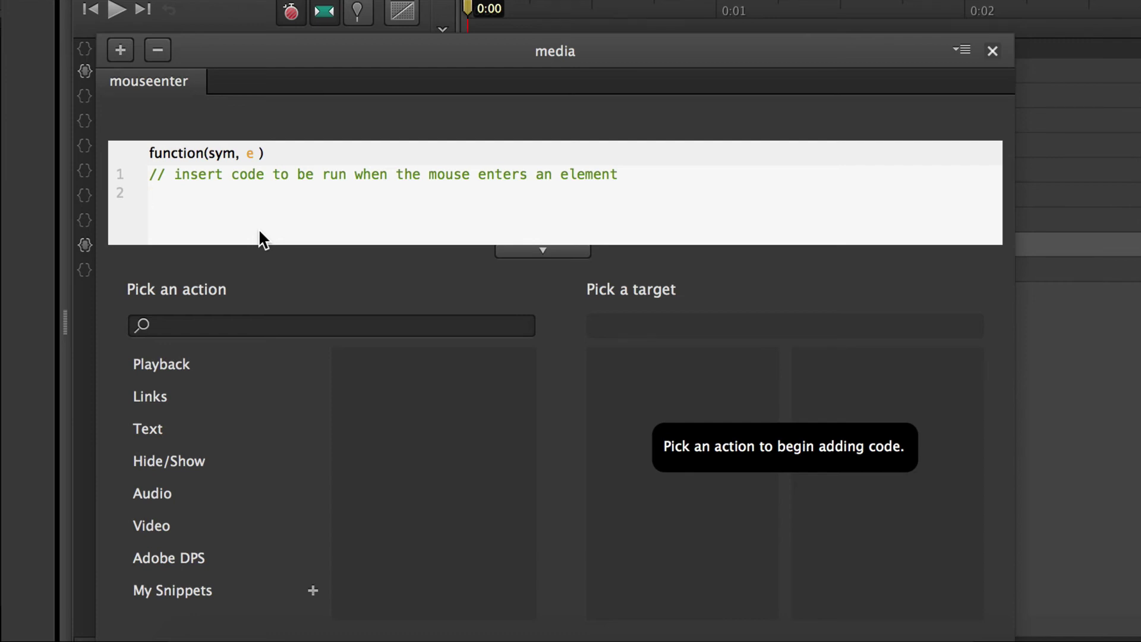
{"action": "type", "text": "sym.$(\"\")"}
{"action": "type", "text": ".slide"}
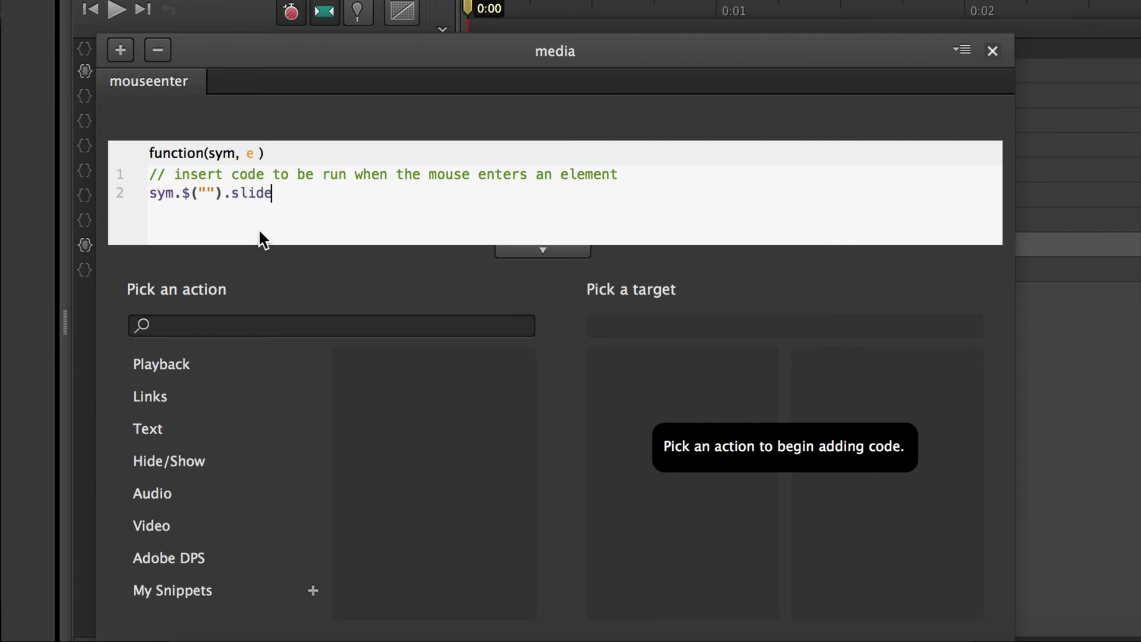
{"action": "type", "text": "Toggle"}
{"action": "type", "text": "("}
{"action": "type", "text": ");"}
{"action": "type", "text": "dropdo"}
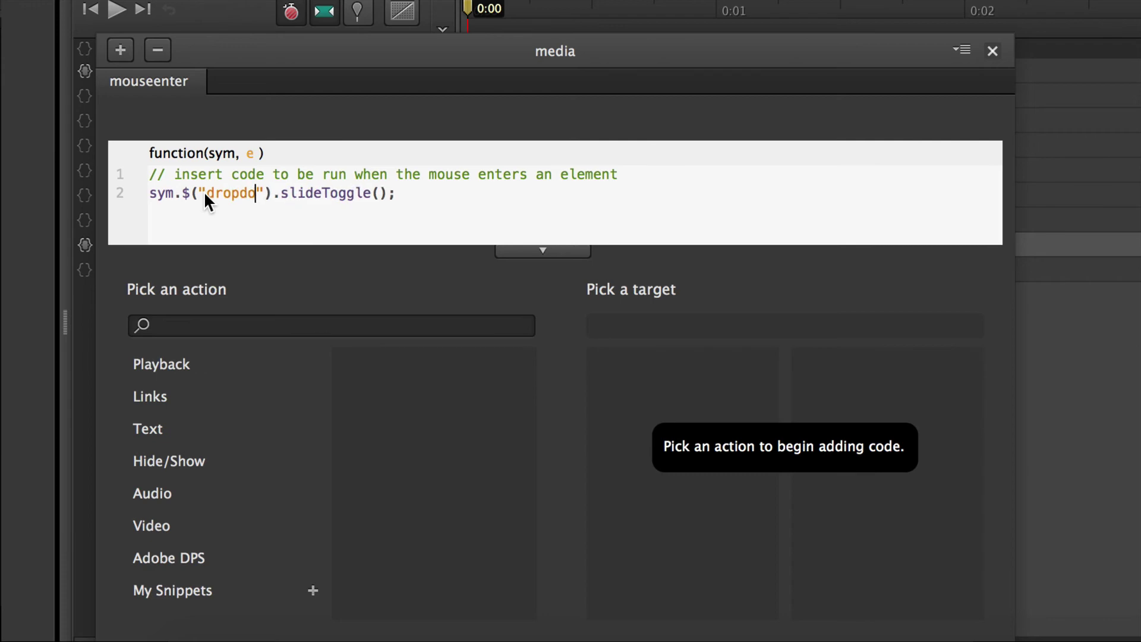
{"action": "type", "text": "wn"}
- Preview in Safari, toggle the Media dropdown open and closed repeatedly, then return to Edge Animate
{"action": "key", "text": "super+Return"}
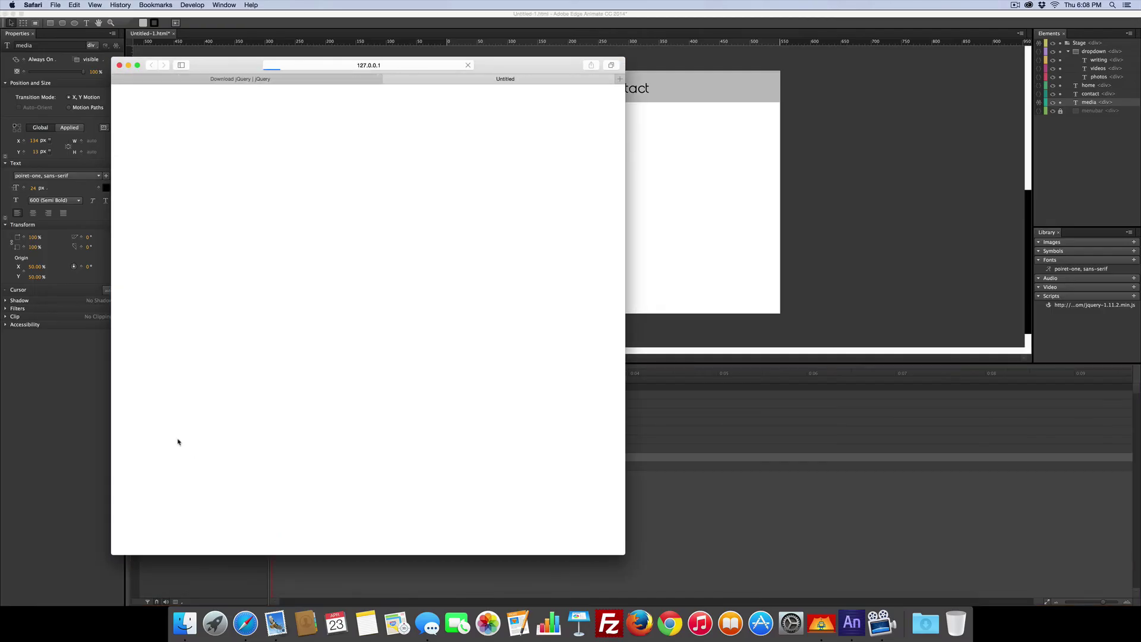
{"action": "left_click", "coordinate": [324, 164]}
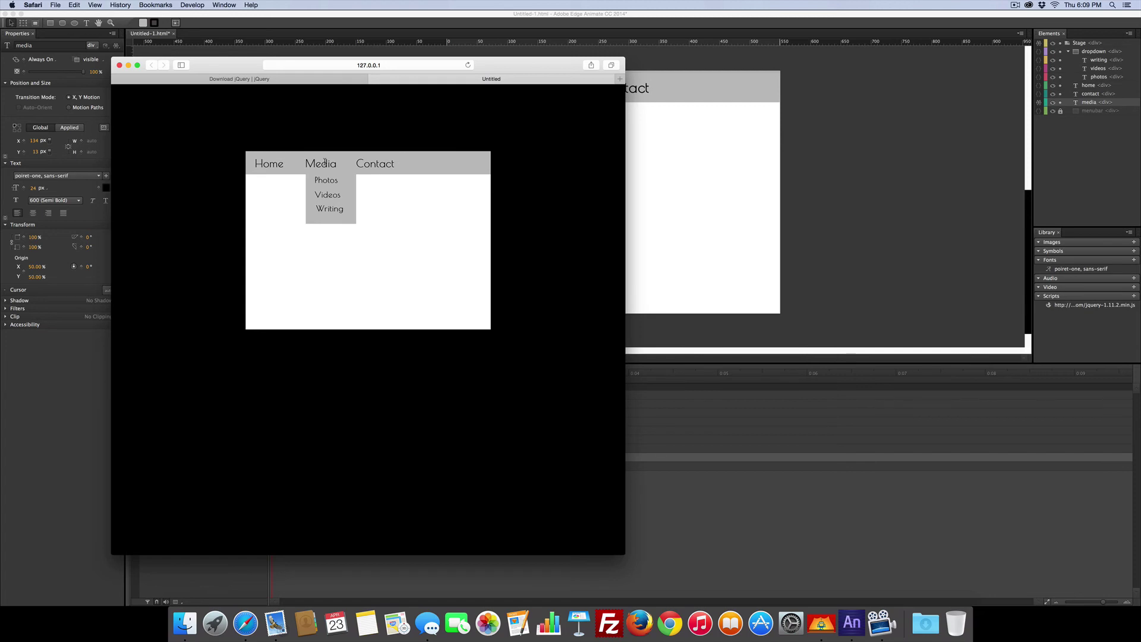
{"action": "left_click", "coordinate": [326, 164]}
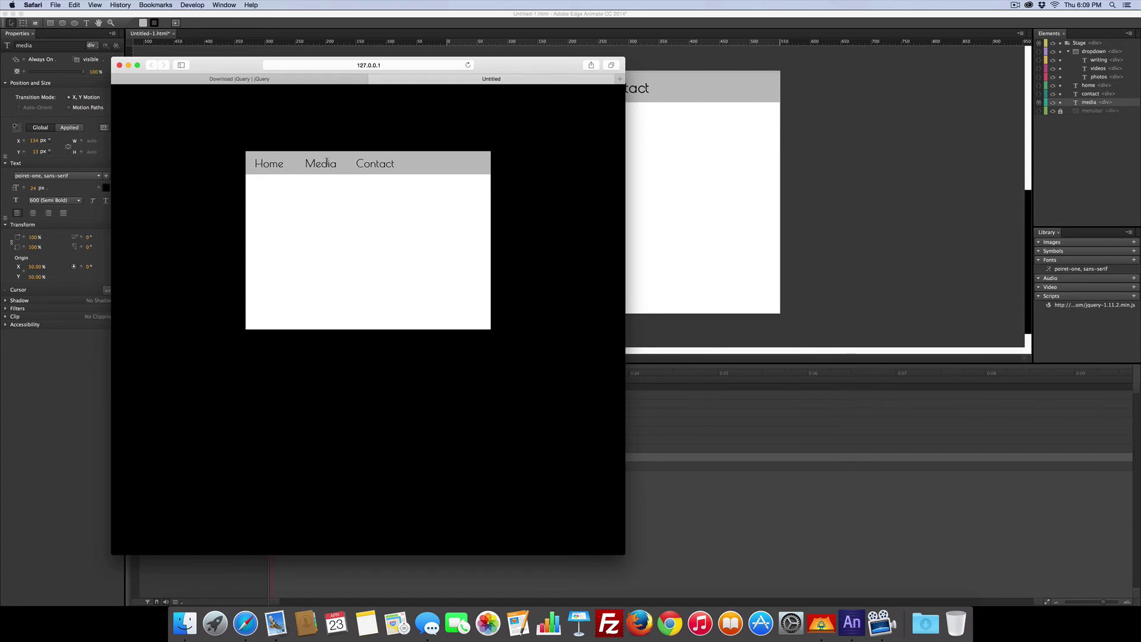
{"action": "left_click", "coordinate": [311, 164]}
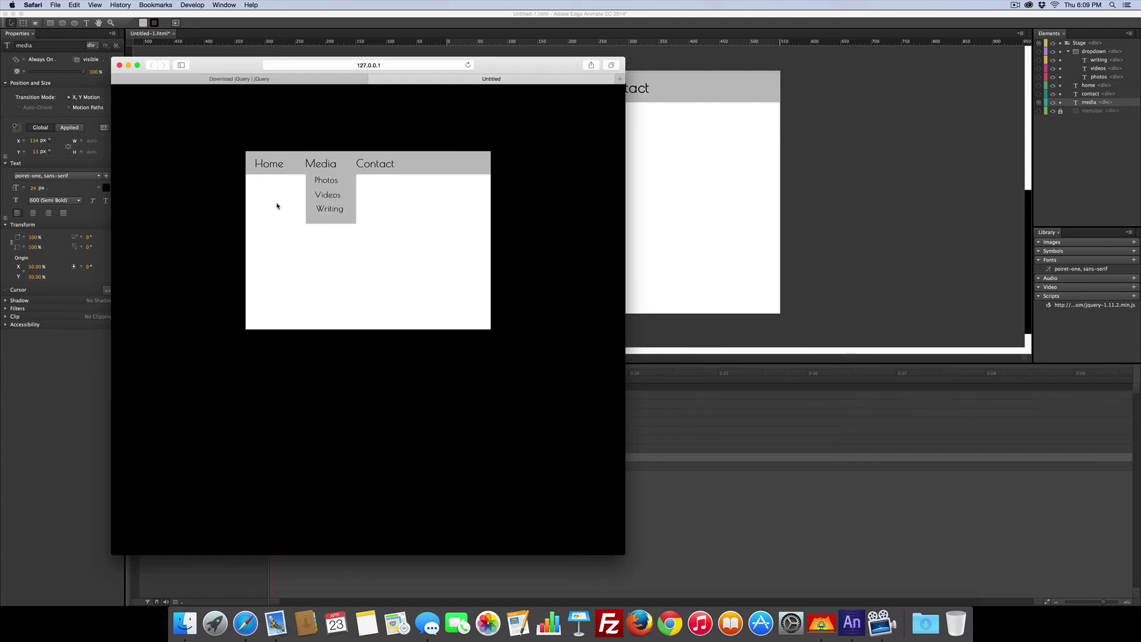
{"action": "left_click", "coordinate": [340, 163]}
{"action": "left_click", "coordinate": [329, 164]}
{"action": "left_click", "coordinate": [302, 176]}
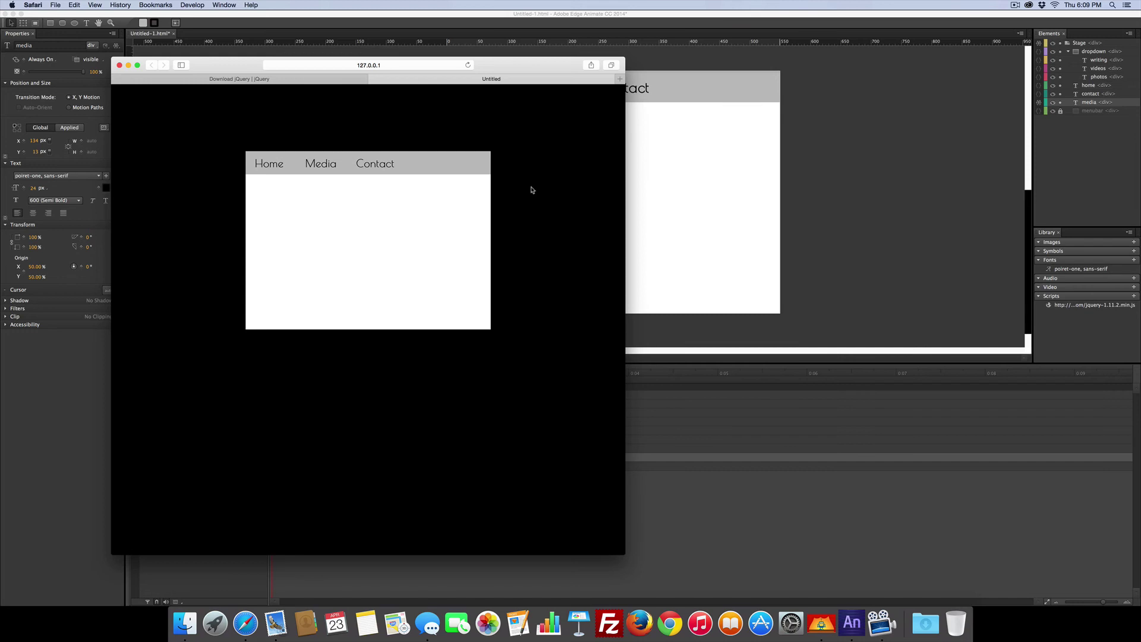
{"action": "left_click", "coordinate": [664, 212]}
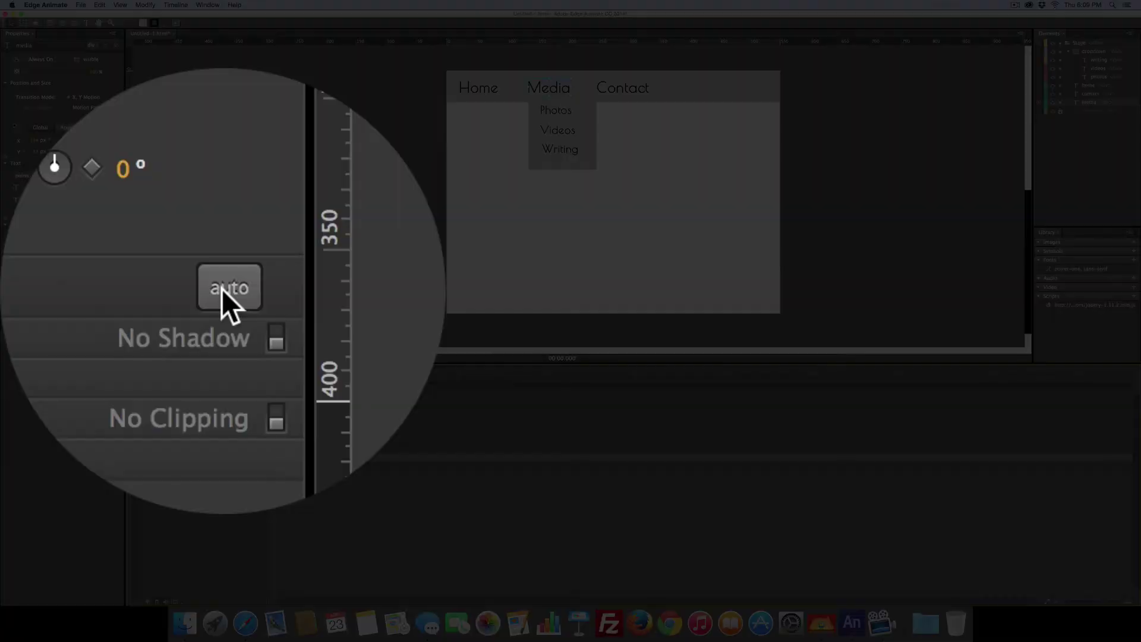
- Set the Media element's cursor to pointer
{"action": "left_click", "coordinate": [109, 290]}
{"action": "left_click", "coordinate": [149, 319]}
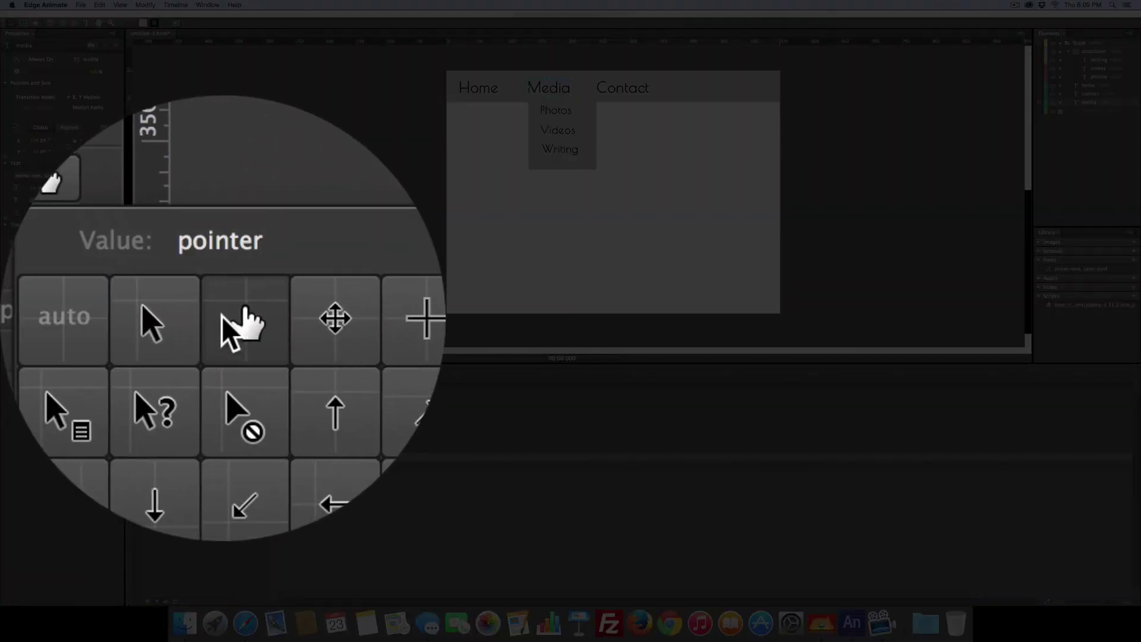
{"action": "left_click", "coordinate": [497, 279]}
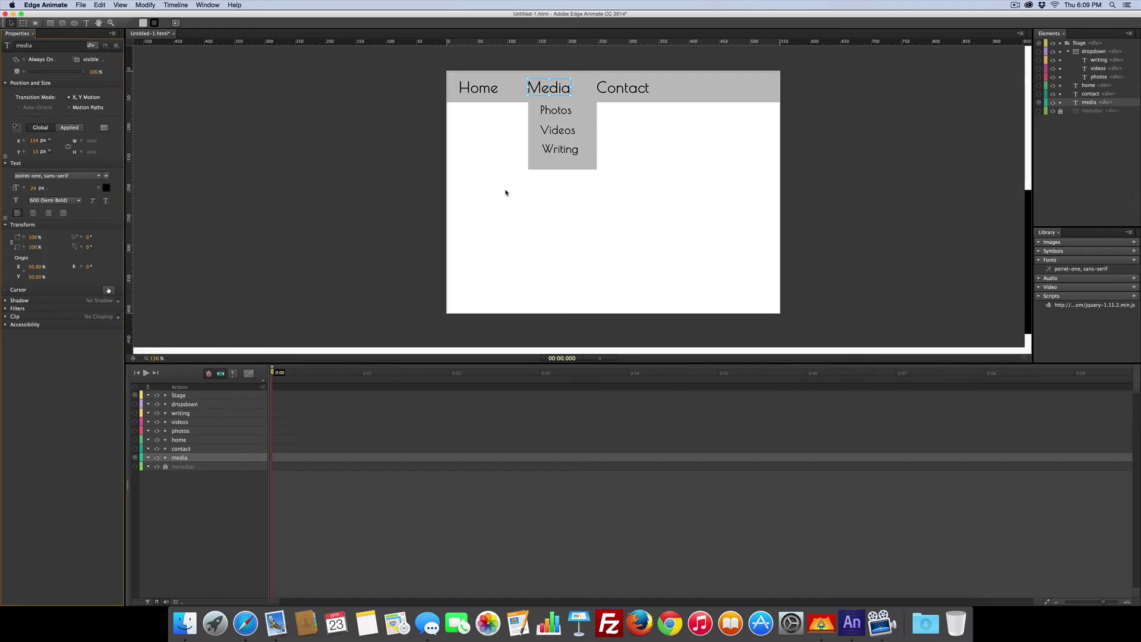
- Add a click action to Photos that opens photos.html in the same window
{"action": "left_click", "coordinate": [552, 106]}
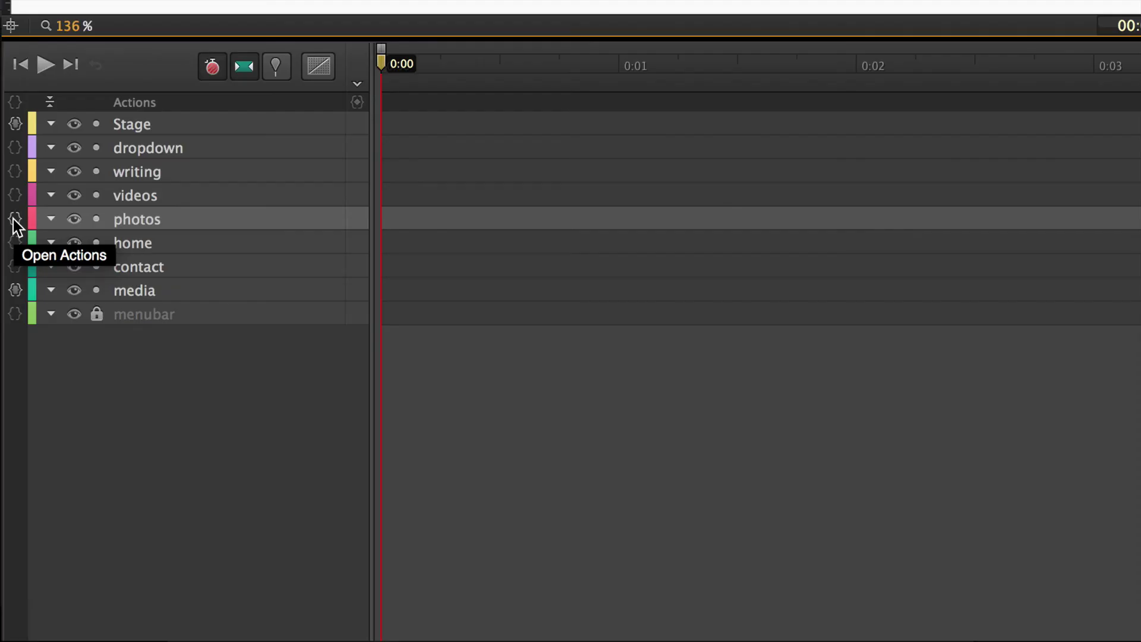
{"action": "left_click", "coordinate": [135, 430]}
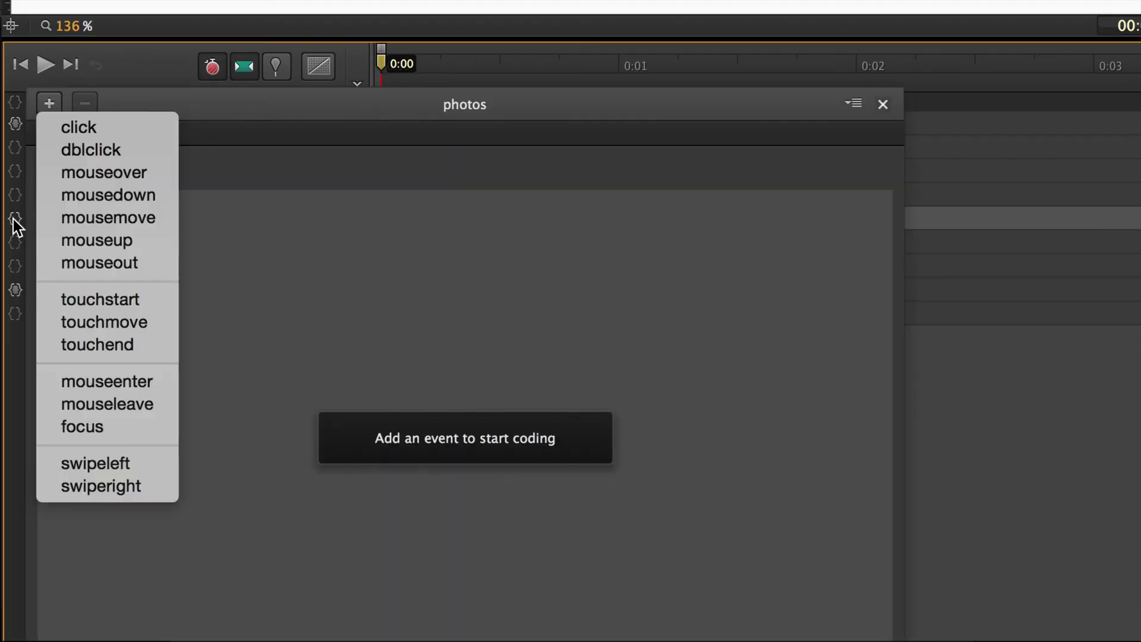
{"action": "left_click", "coordinate": [65, 127]}
{"action": "left_click", "coordinate": [82, 436]}
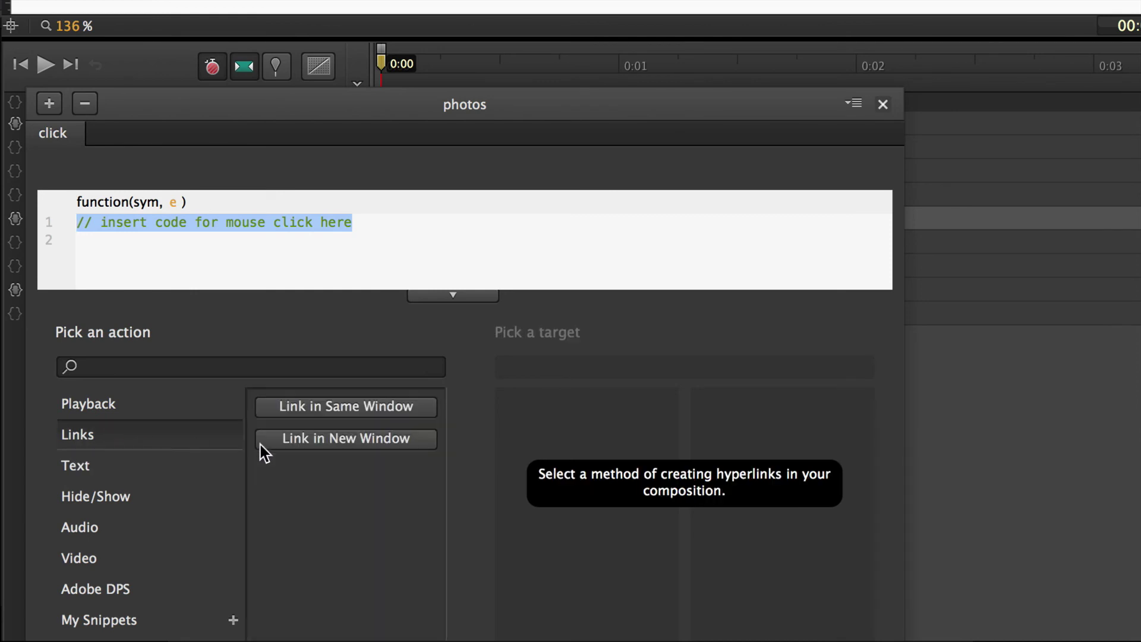
{"action": "left_click", "coordinate": [366, 414]}
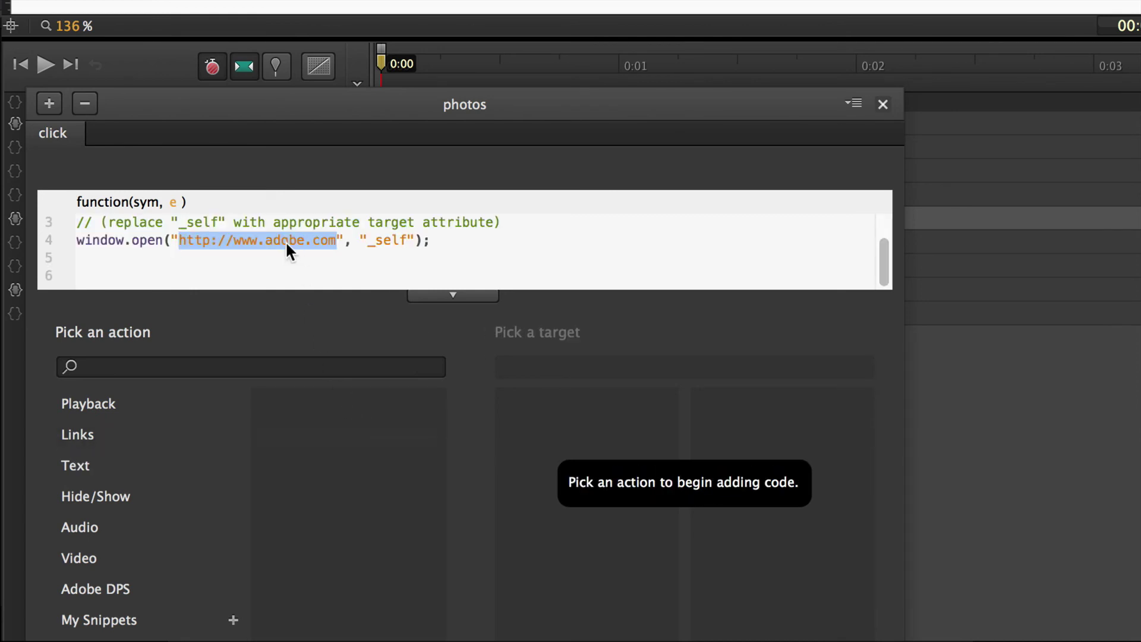
{"action": "type", "text": "ph"}
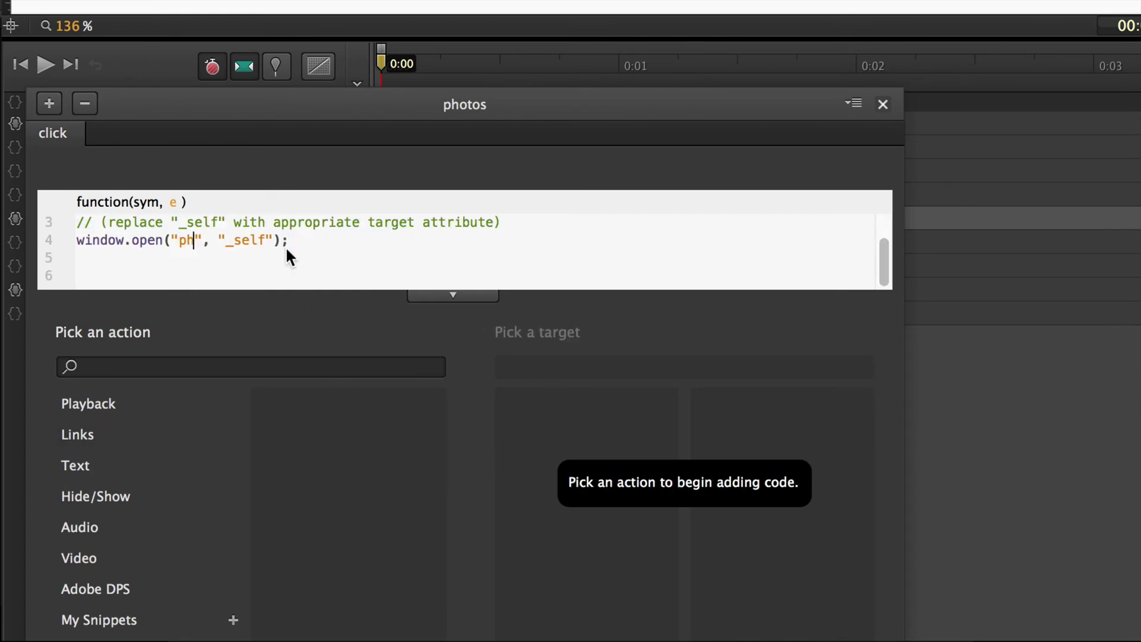
{"action": "type", "text": "ots.ht"}
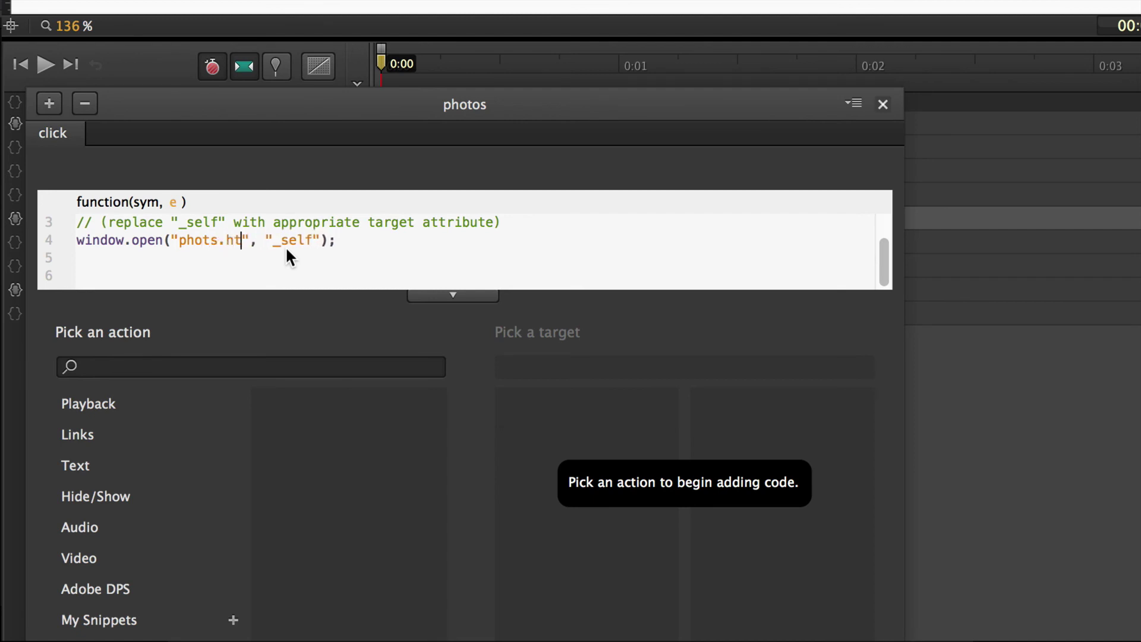
{"action": "type", "text": "ml"}
{"action": "left_click", "coordinate": [208, 242]}
{"action": "type", "text": "o"}
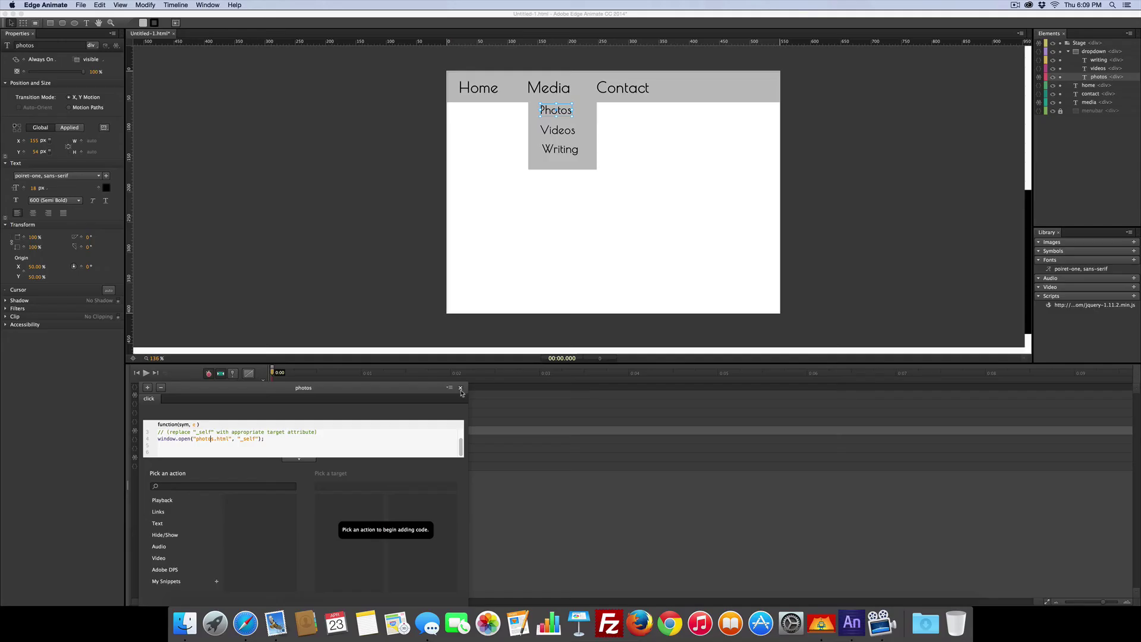
{"action": "left_click", "coordinate": [883, 104]}
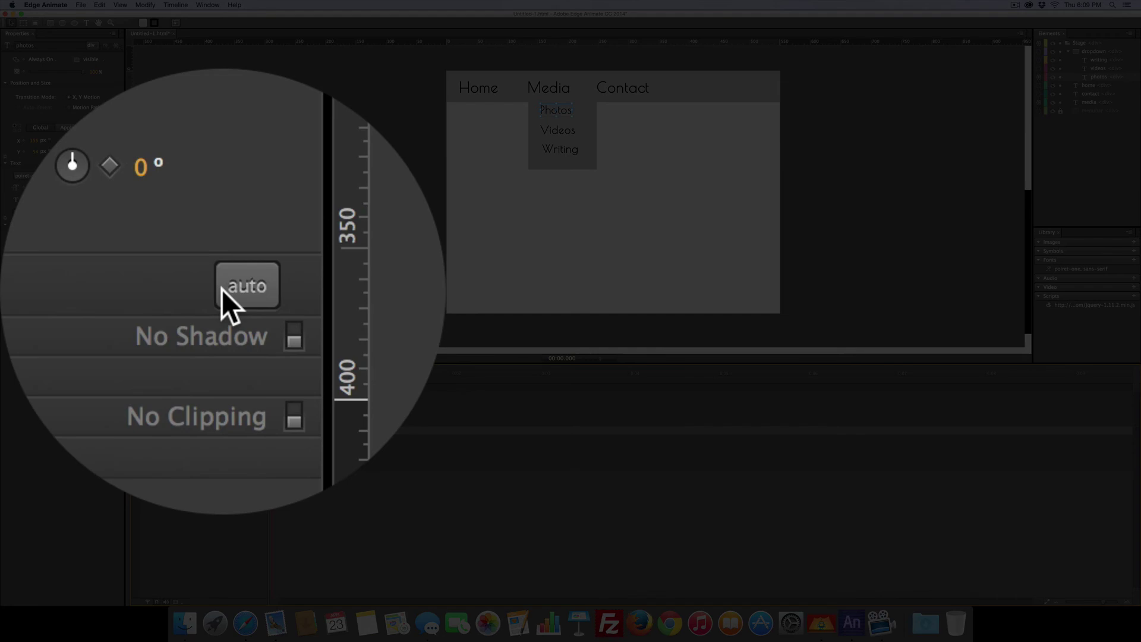
- Set the cursor to pointer for both the Photos and Videos items
{"action": "left_click", "coordinate": [108, 290]}
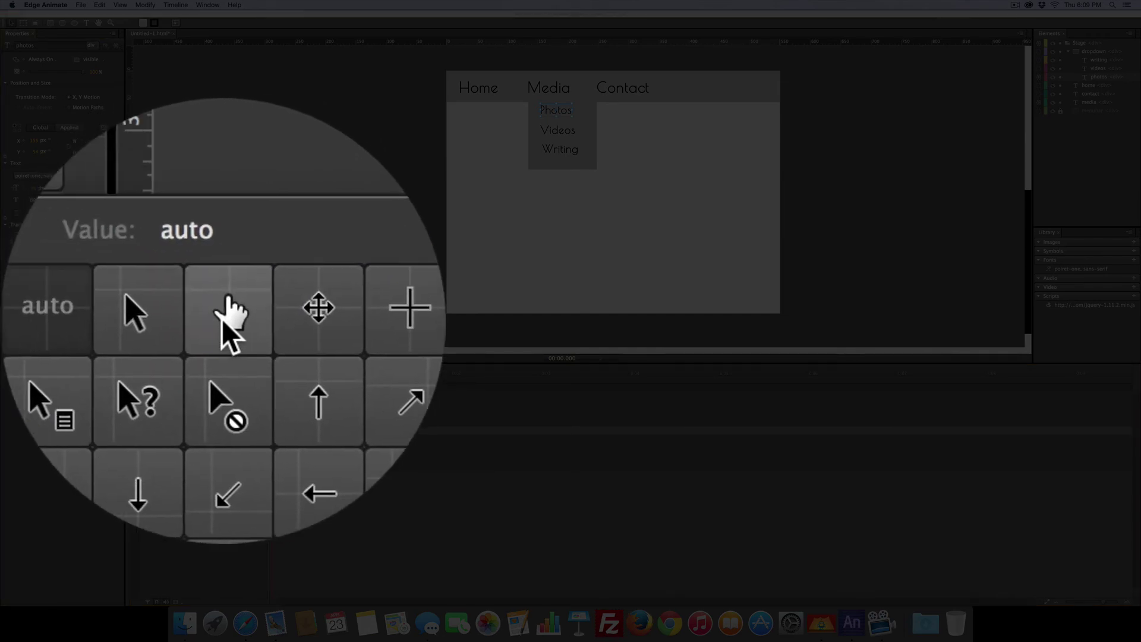
{"action": "left_click", "coordinate": [148, 319]}
{"action": "left_click", "coordinate": [561, 132]}
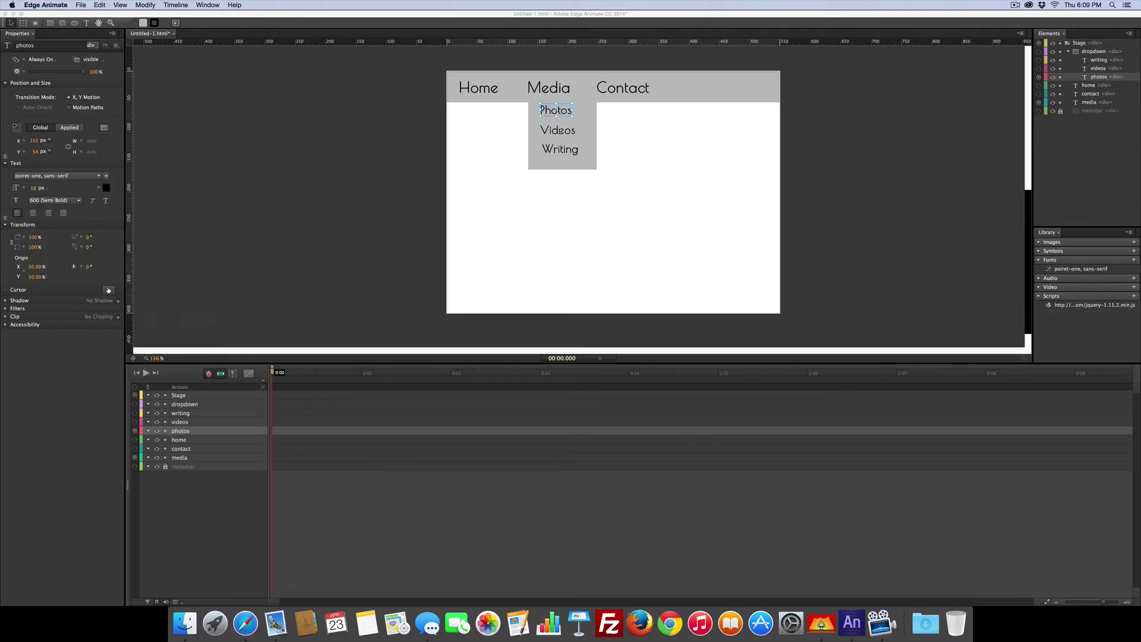
{"action": "left_click", "coordinate": [556, 130]}
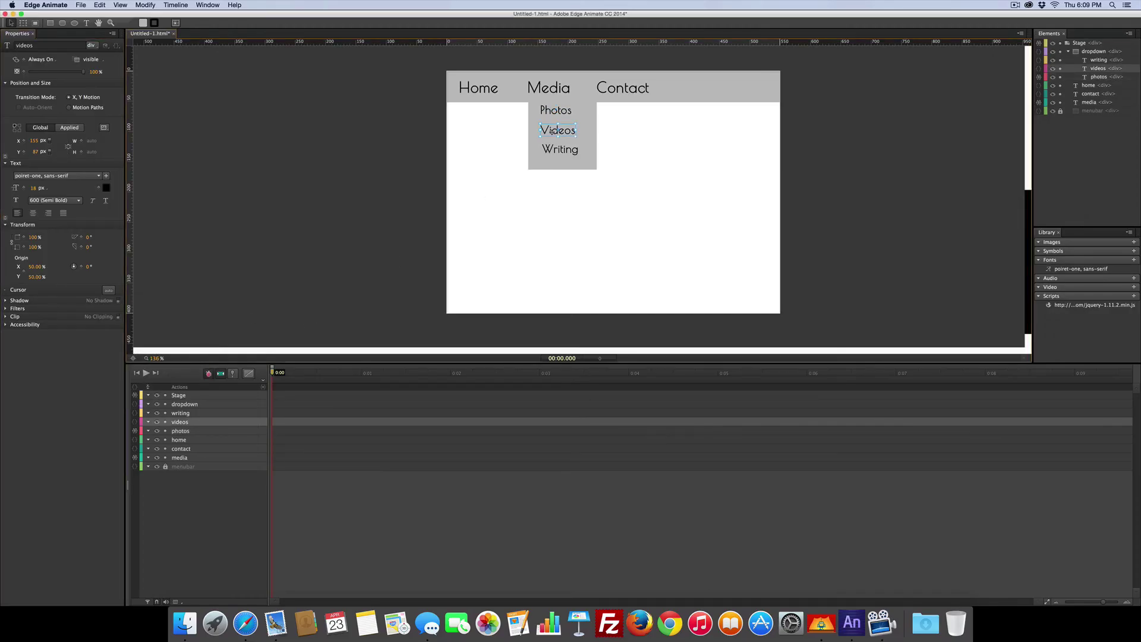
{"action": "left_click", "coordinate": [108, 290]}
{"action": "left_click", "coordinate": [149, 318]}
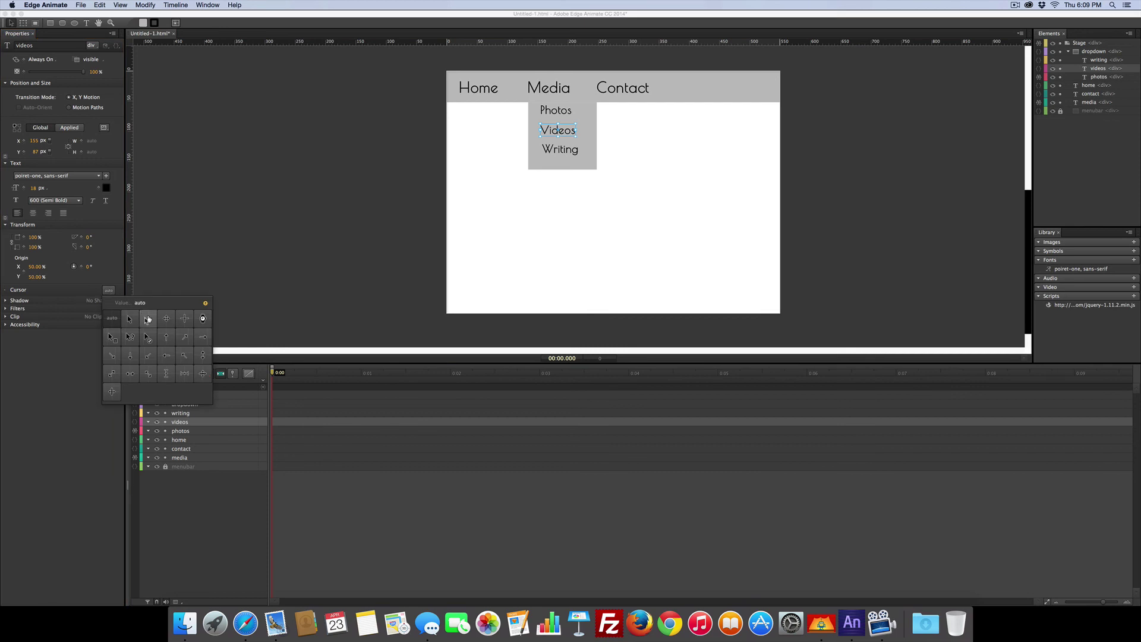
{"action": "left_click", "coordinate": [134, 423]}
- Add a click action to Videos that opens videos.html in the same window
{"action": "left_click", "coordinate": [134, 422]}
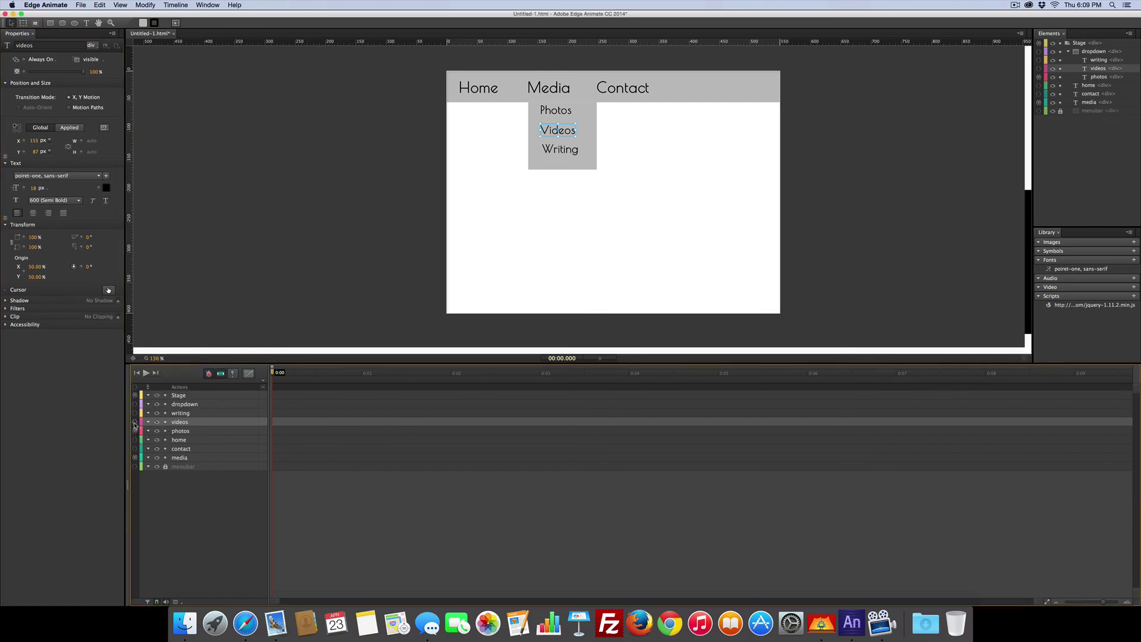
{"action": "left_click", "coordinate": [159, 397]}
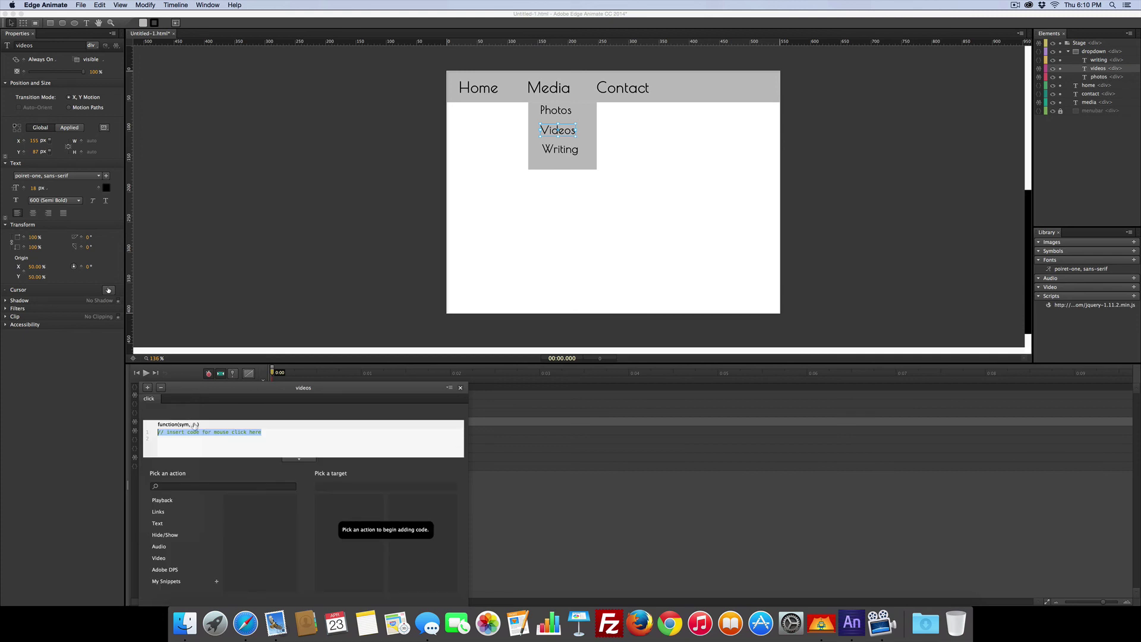
{"action": "left_click", "coordinate": [162, 513]}
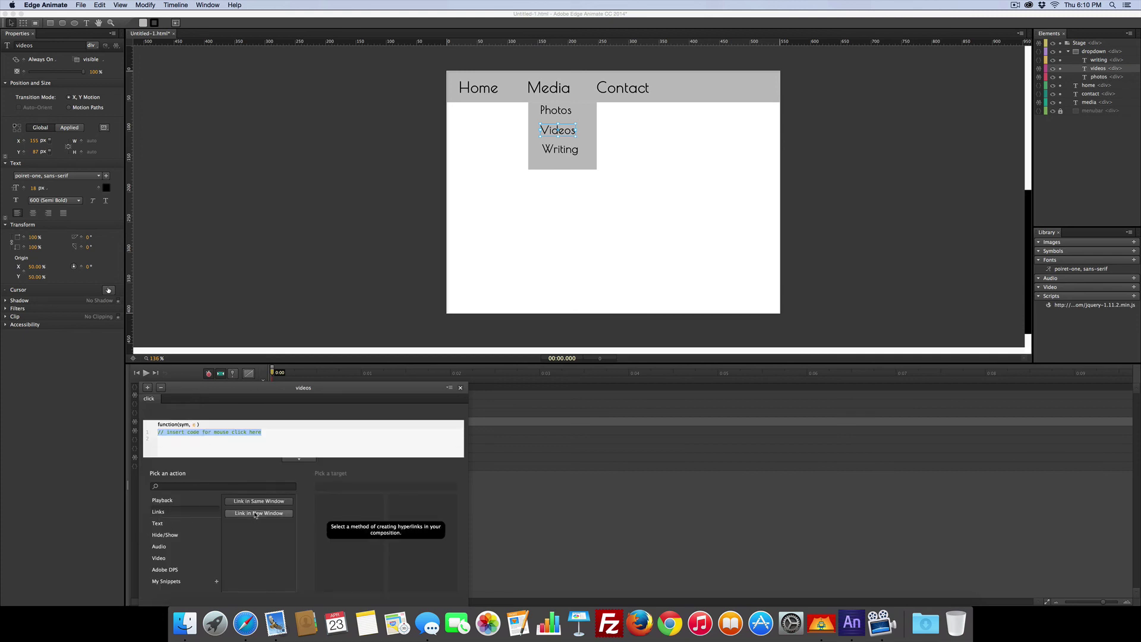
{"action": "left_click", "coordinate": [257, 502]}
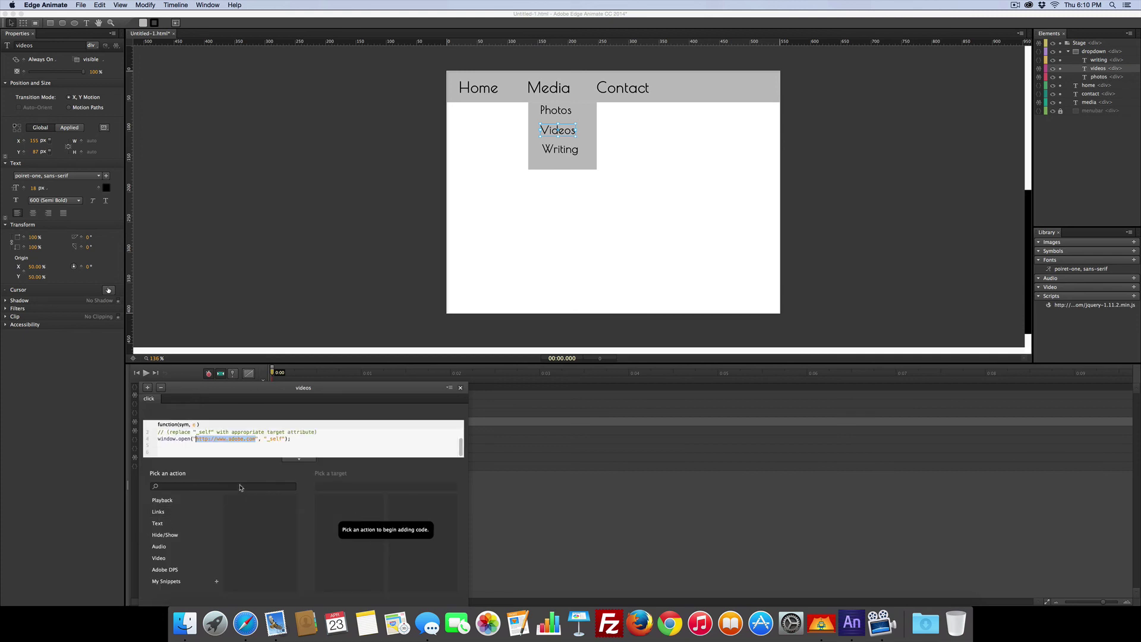
{"action": "type", "text": "videos"}
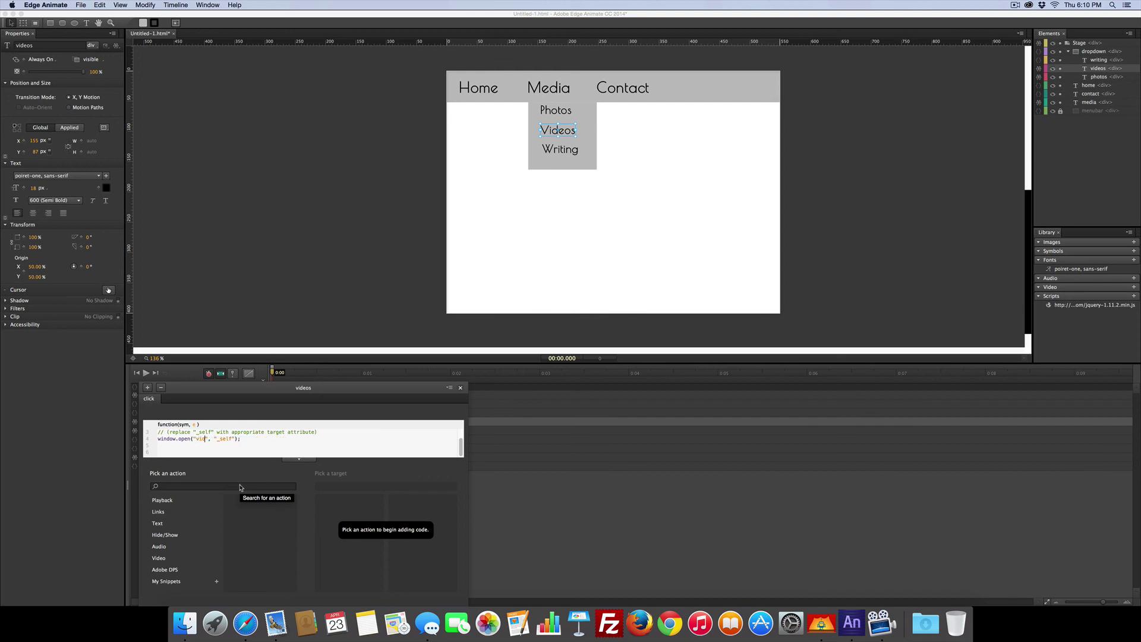
{"action": "type", "text": ".html"}
{"action": "left_click", "coordinate": [460, 387]}
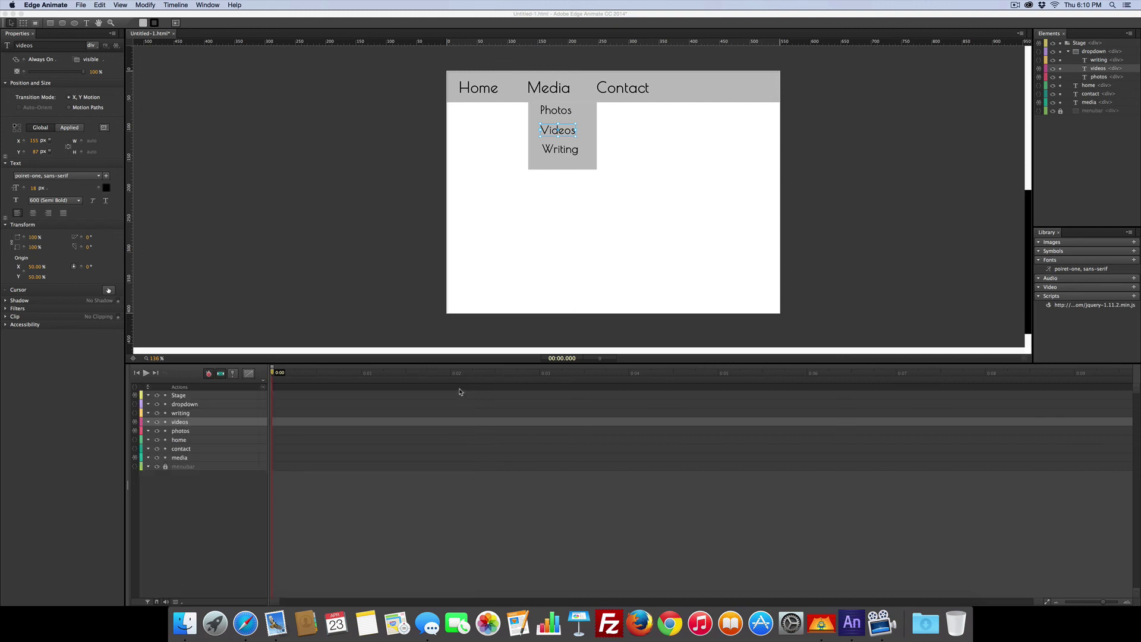
- Set the Writing item's cursor to pointer
{"action": "left_click", "coordinate": [553, 146]}
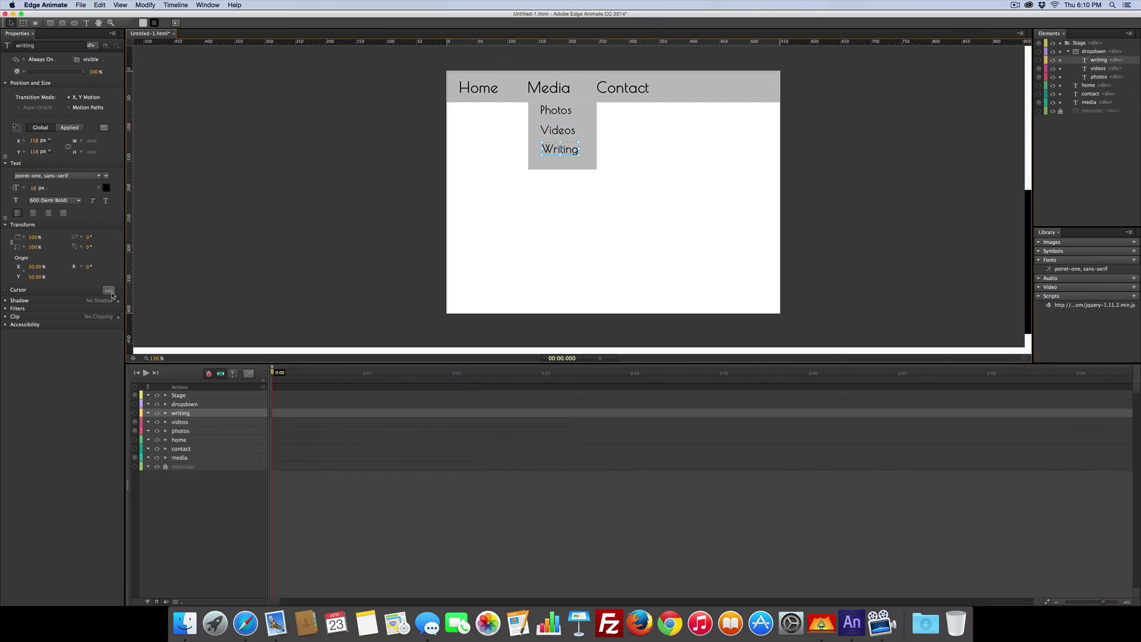
{"action": "left_click", "coordinate": [108, 291]}
{"action": "left_click", "coordinate": [148, 319]}
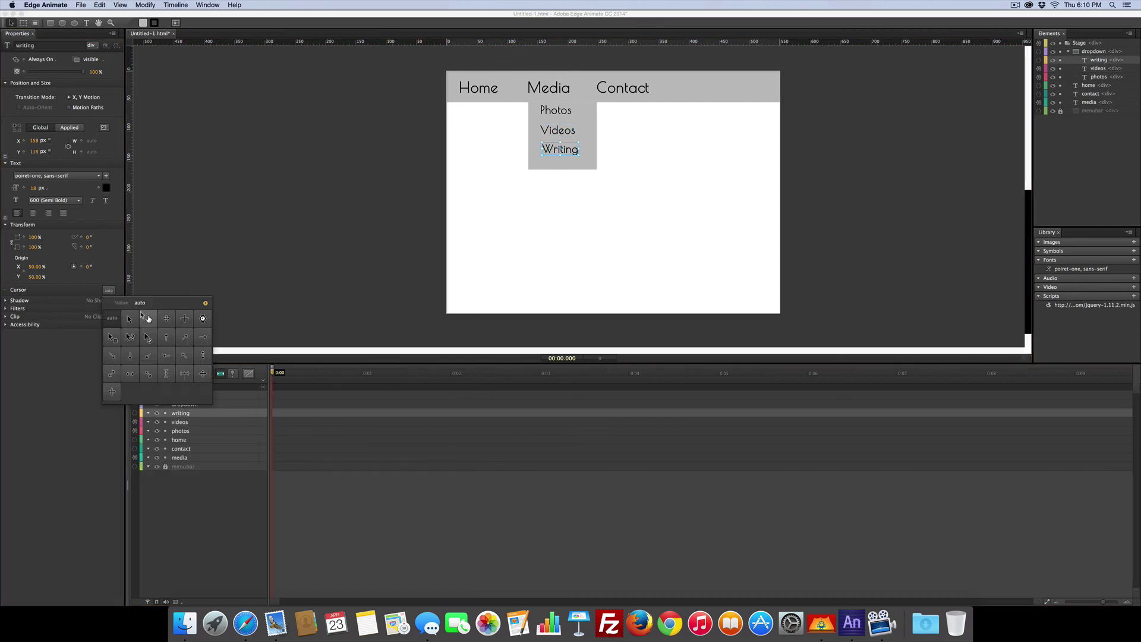
{"action": "left_click", "coordinate": [134, 416]}
- Add a click action to Writing that opens writing.html in the same window, then select the Stage
{"action": "left_click", "coordinate": [134, 416]}
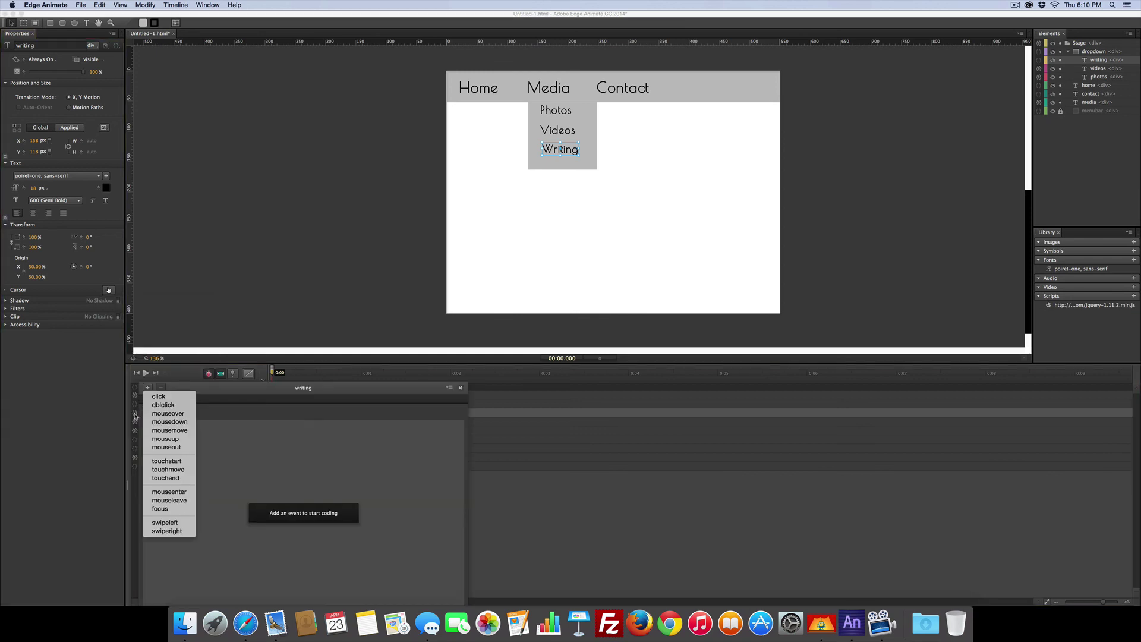
{"action": "left_click", "coordinate": [159, 396]}
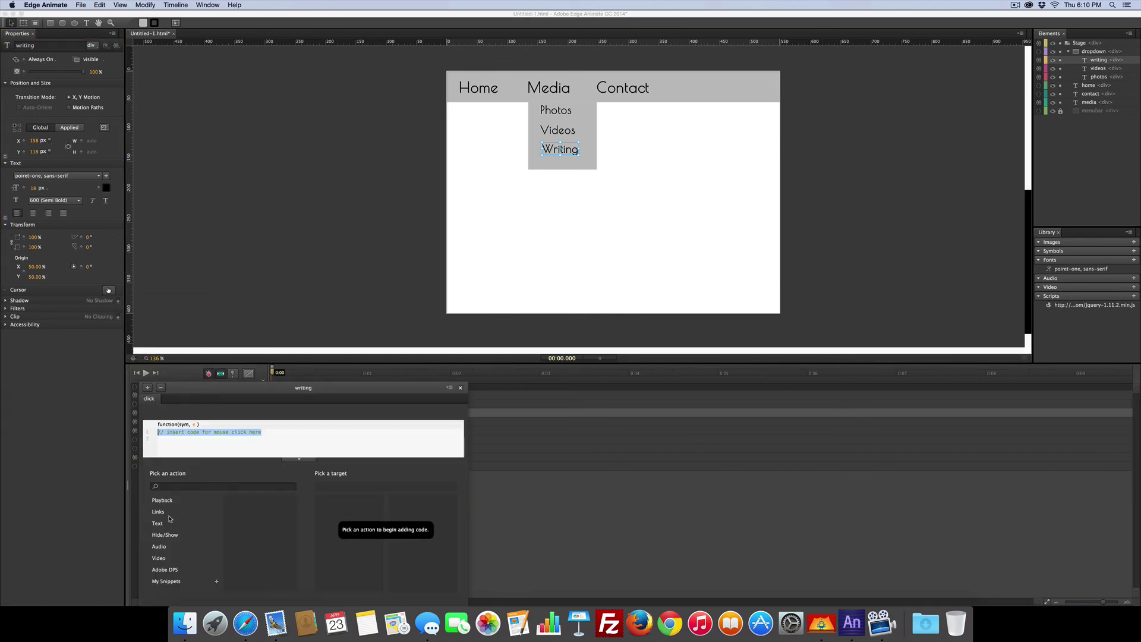
{"action": "left_click", "coordinate": [186, 512]}
{"action": "left_click", "coordinate": [245, 501]}
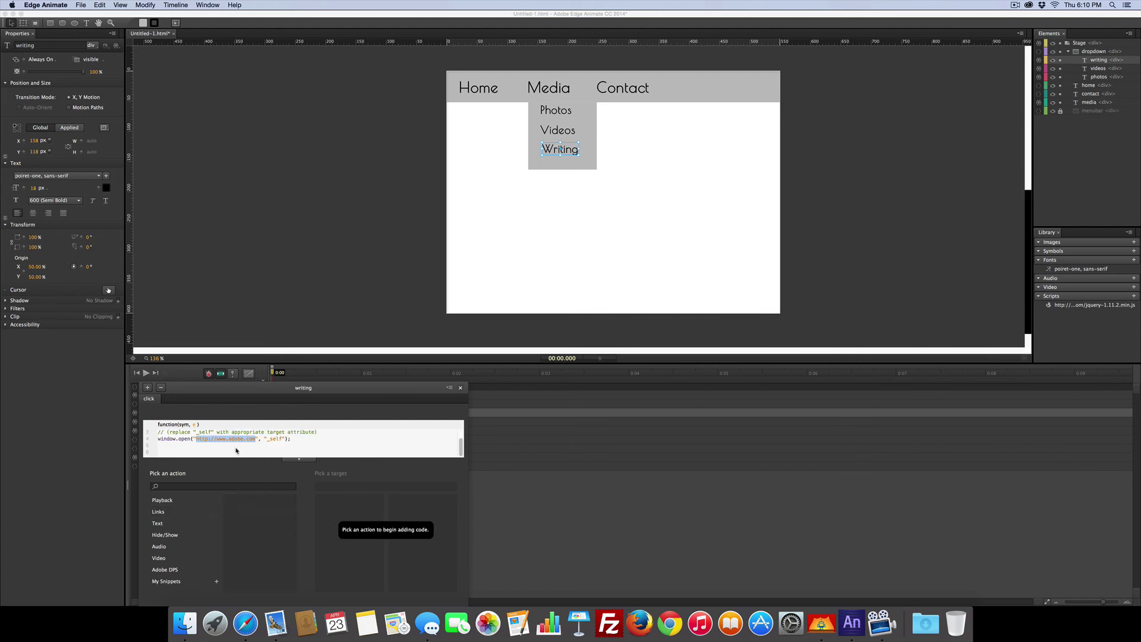
{"action": "type", "text": "writing.html"}
{"action": "left_click", "coordinate": [461, 387]}
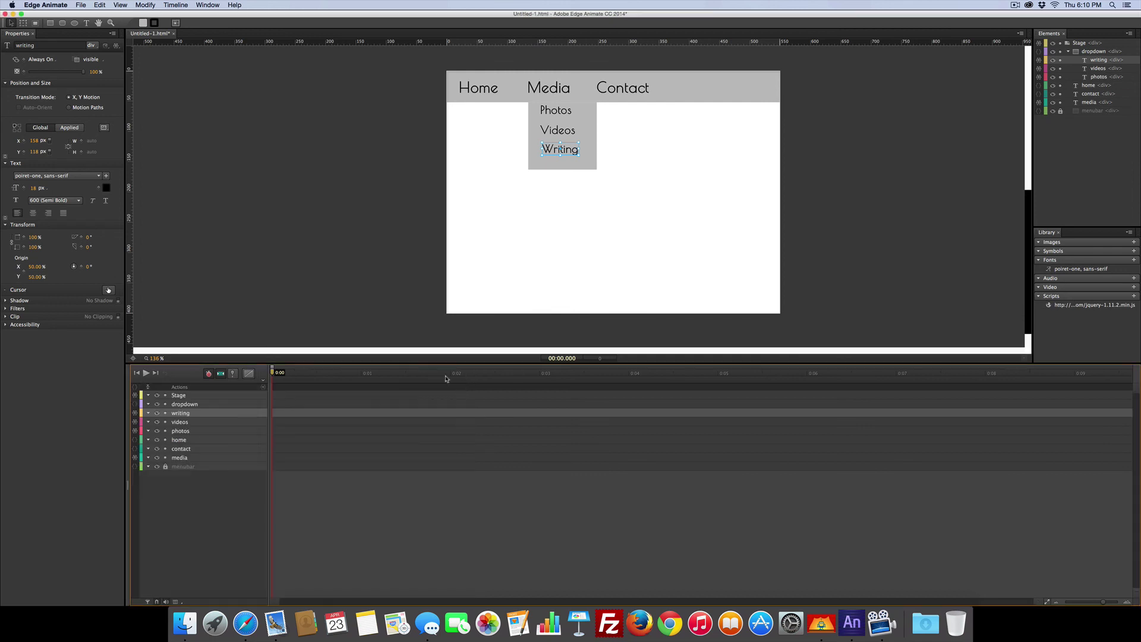
{"action": "left_click", "coordinate": [321, 256]}
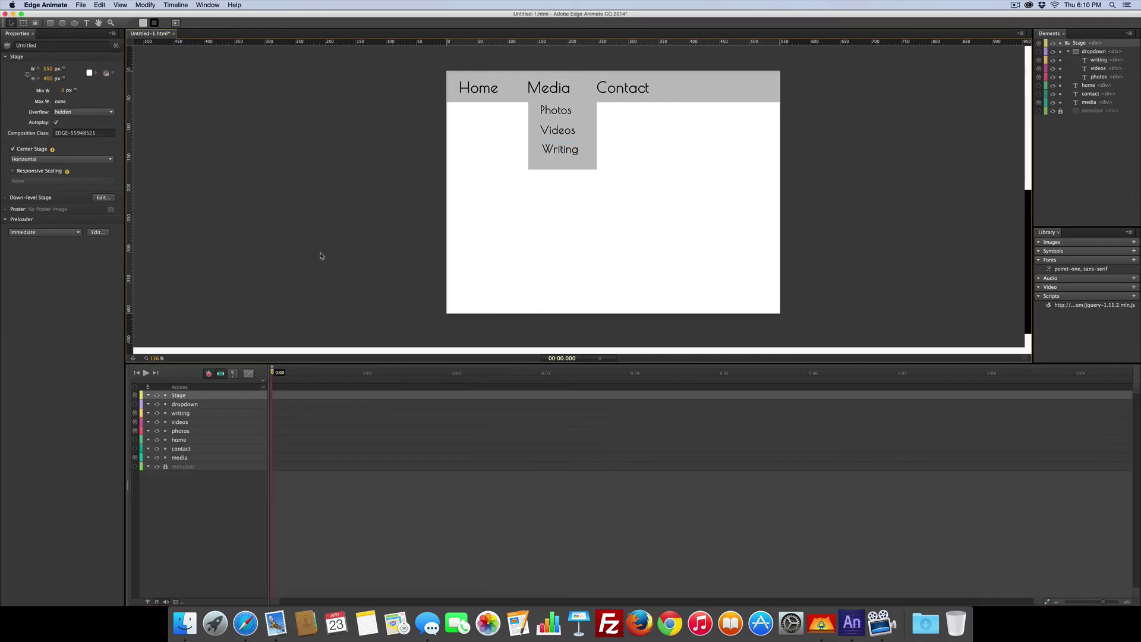